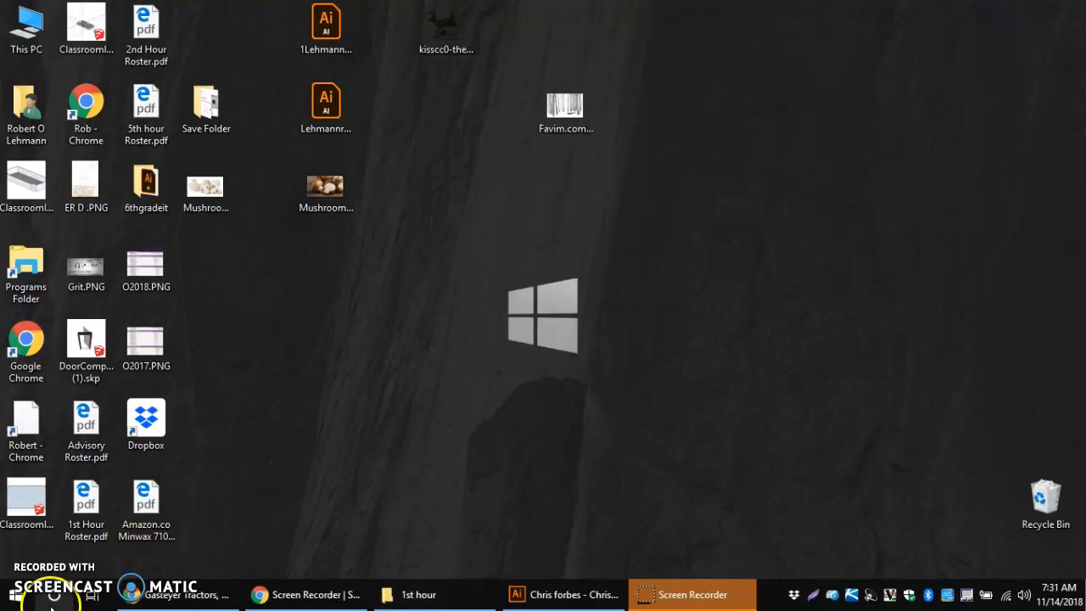
Step: Search the installed programs for SketchUp and launch the desktop app
click(17, 597)
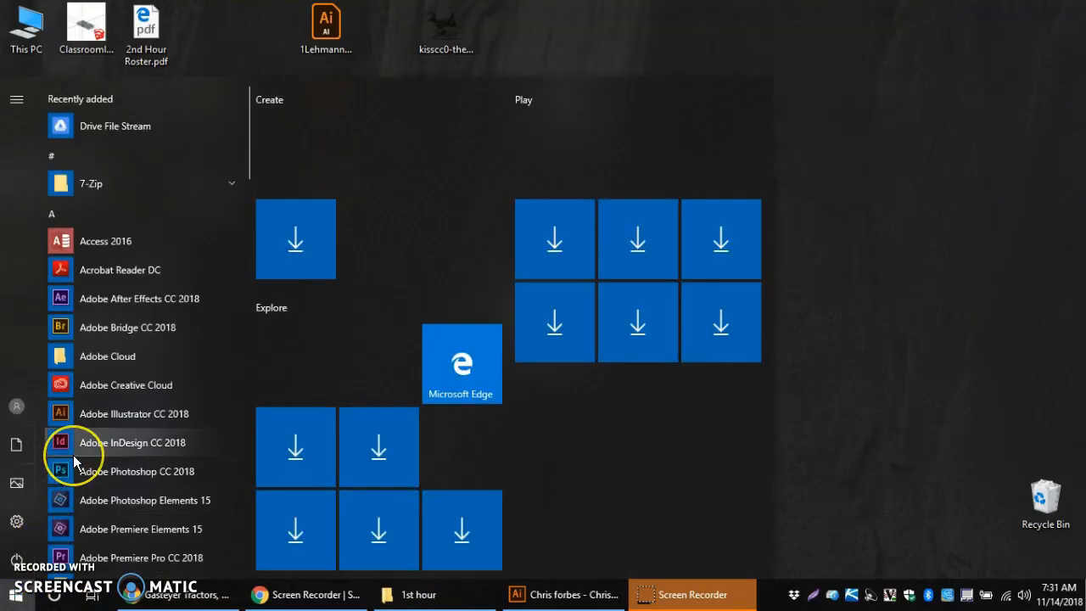
text(sk)
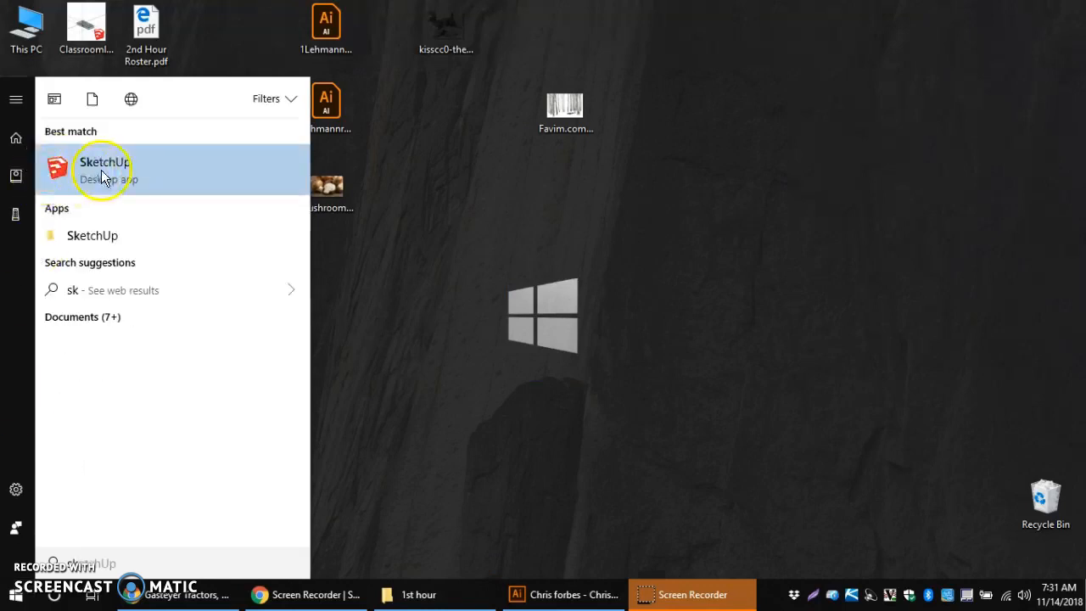
click(101, 174)
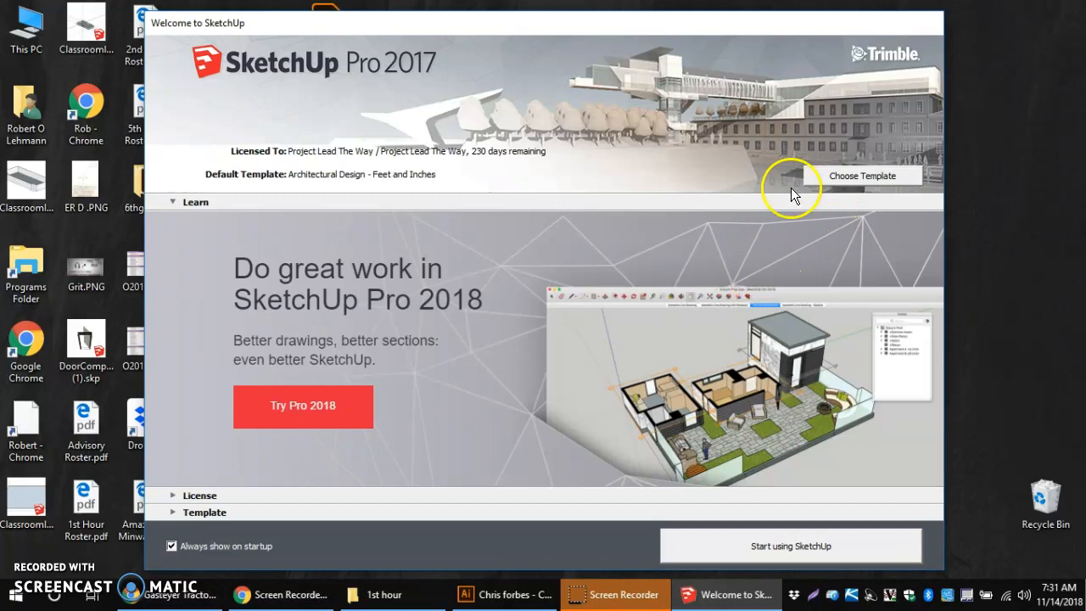
Step: Choose the Woodworking - Inches template and start a new model with it
click(844, 185)
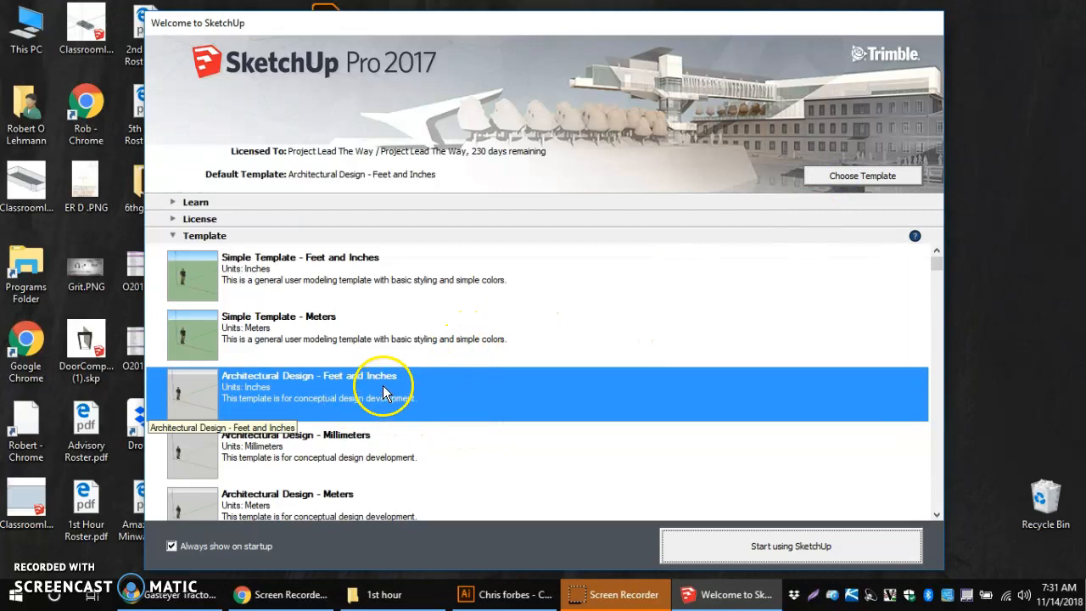
scroll(382, 390, down, 6)
scroll(370, 354, down, 5)
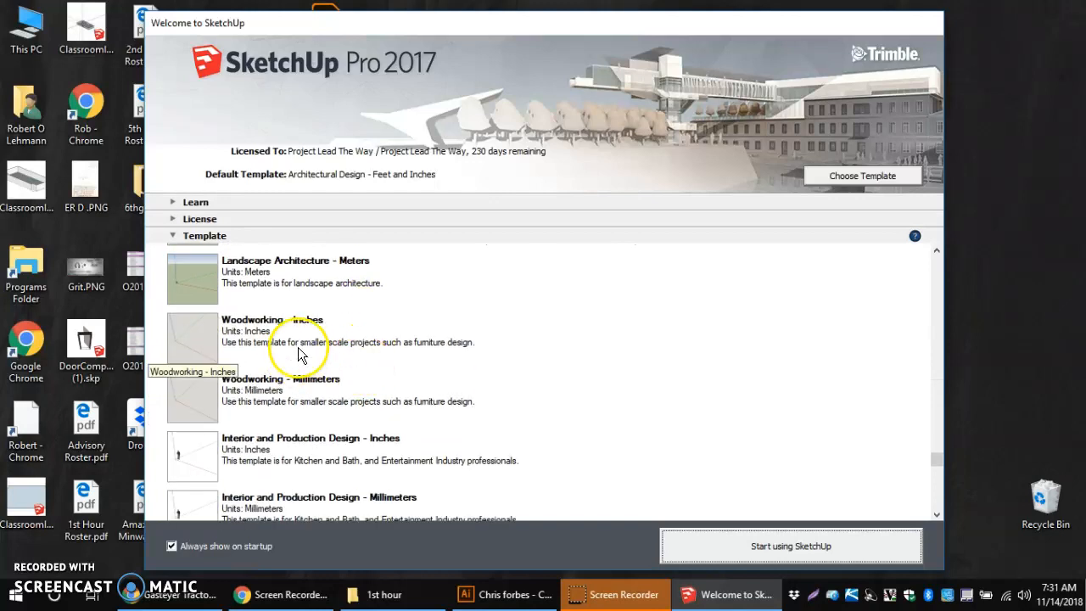
click(289, 341)
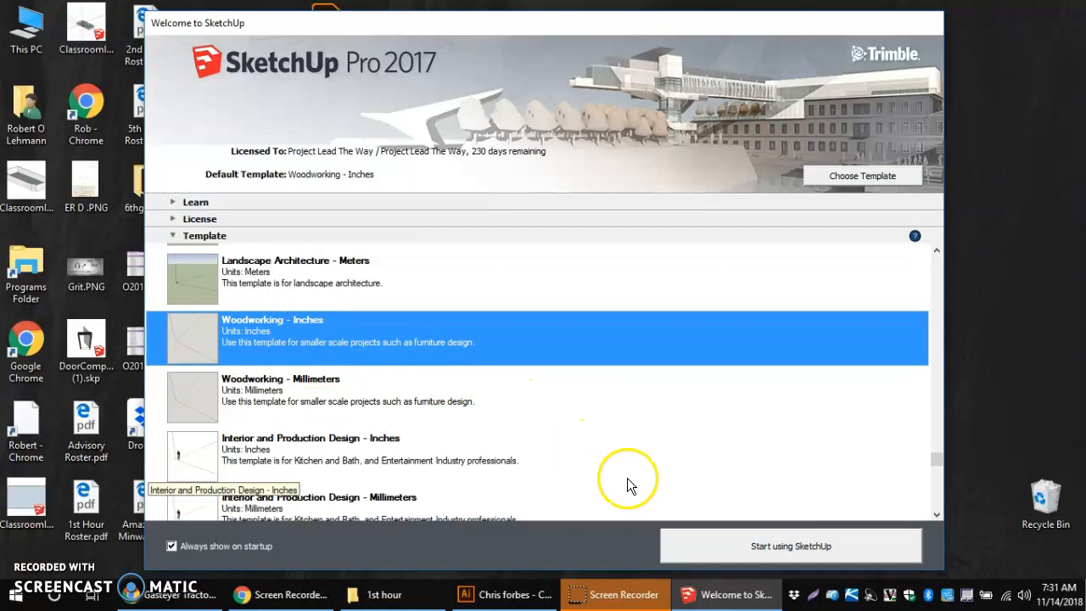
click(747, 549)
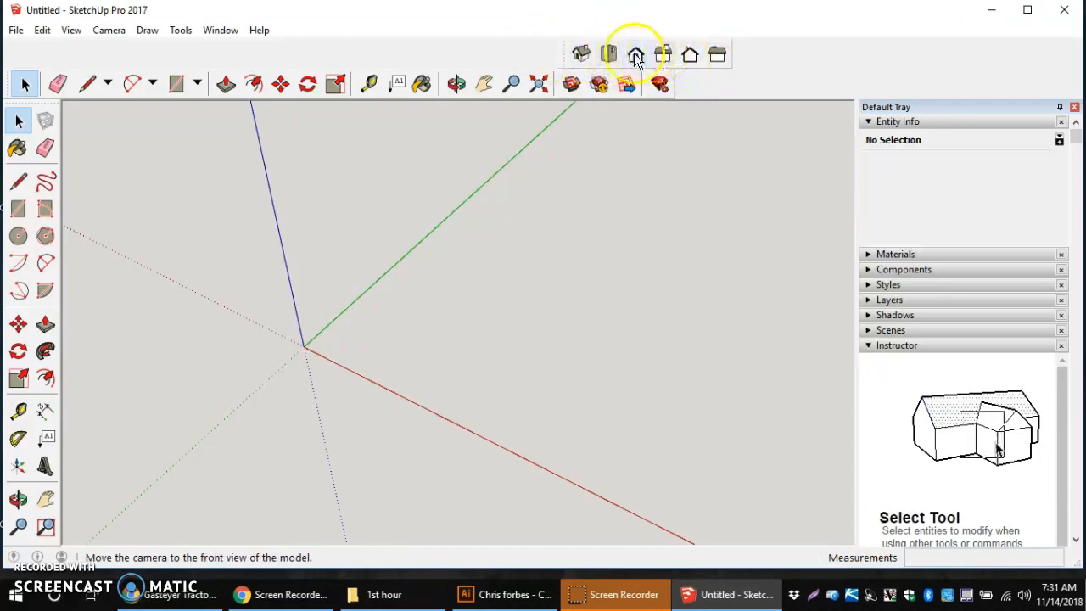
Step: Review the list of available toolbars and check that Getting Started, Large Tool Set and Views are enabled
click(72, 30)
click(94, 49)
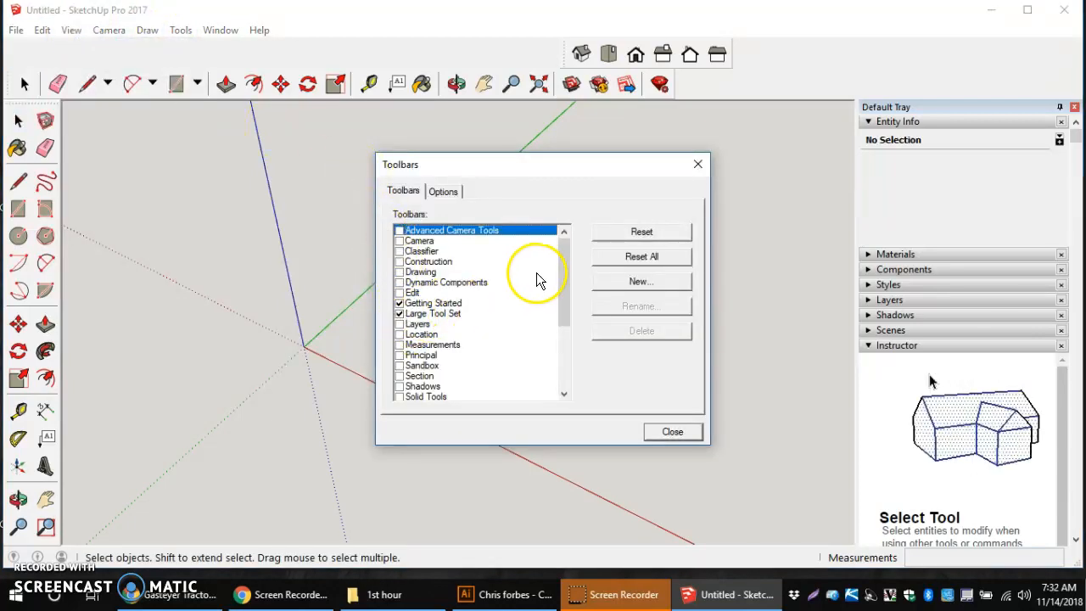
drag(560, 263, 562, 304)
click(400, 379)
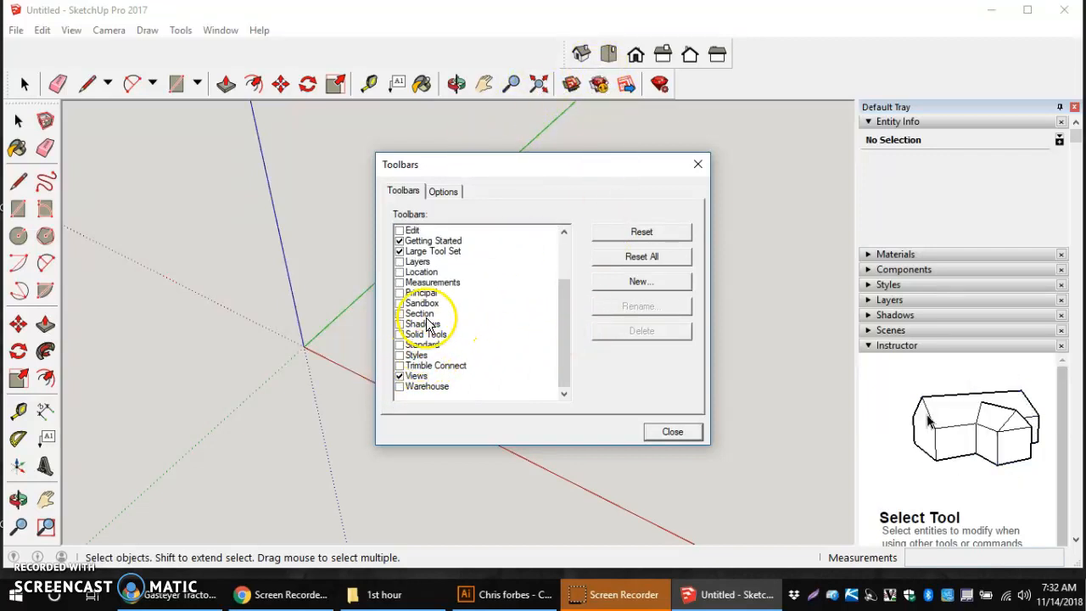
drag(564, 331, 557, 282)
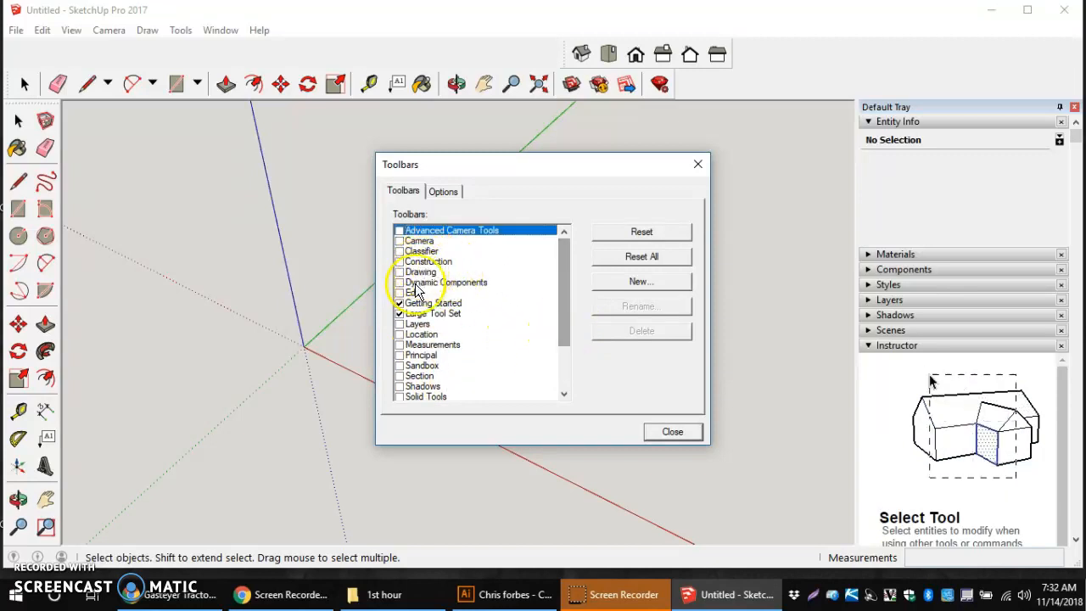
click(671, 432)
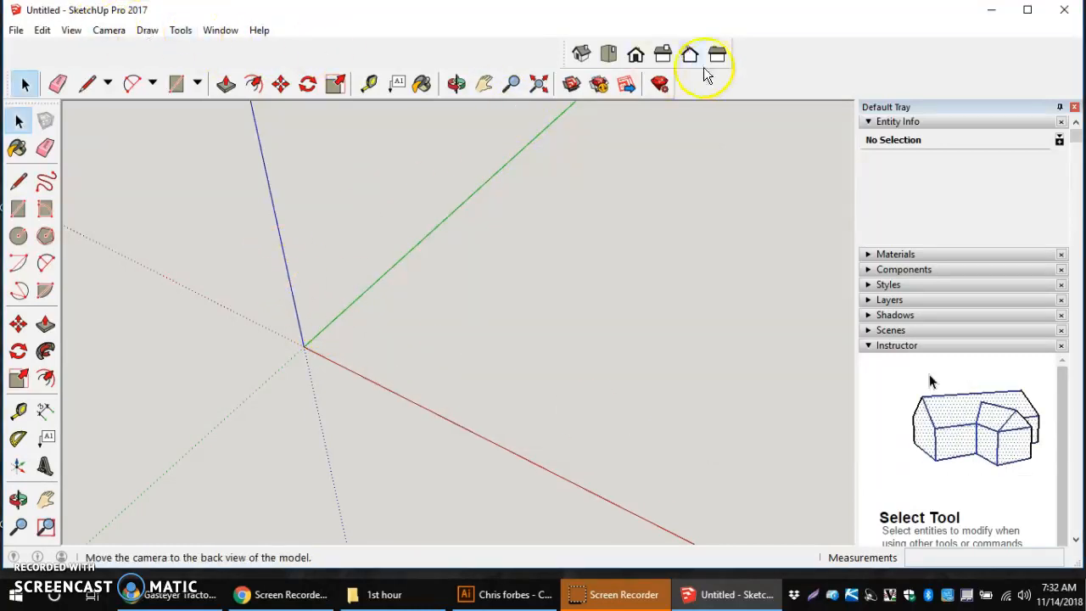
Step: Set the camera to the standard Top view with Parallel Projection
click(118, 39)
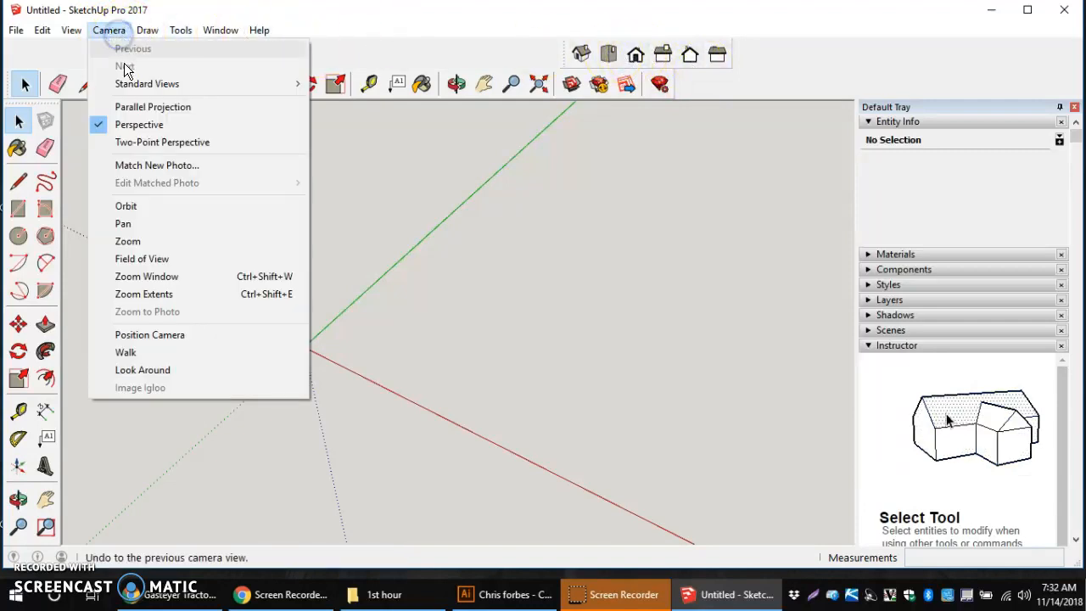
mouse_move(136, 82)
click(335, 83)
middle_drag(461, 267, 565, 256)
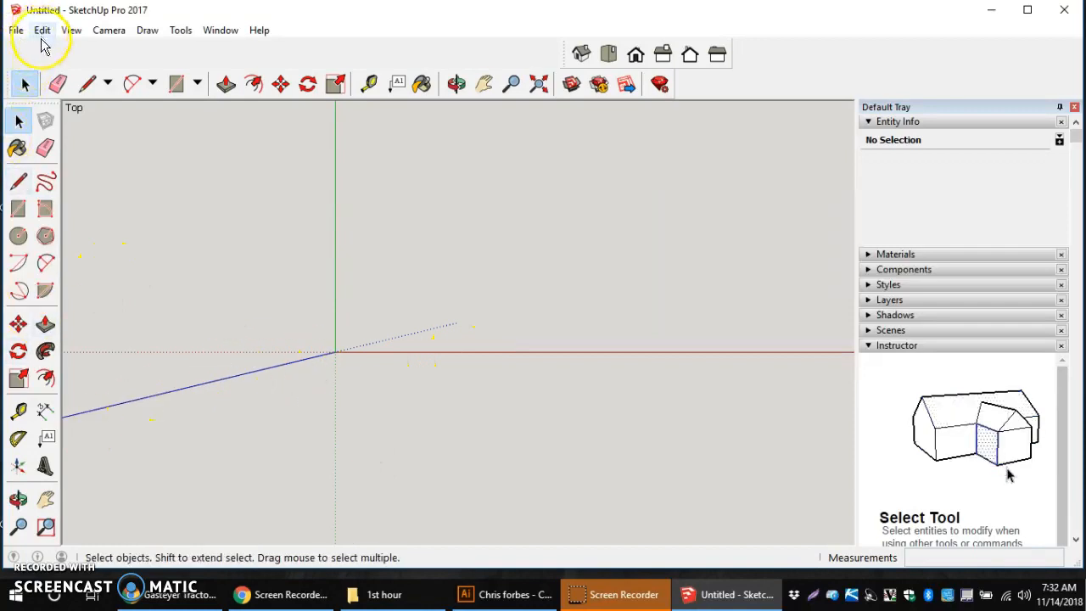
click(105, 30)
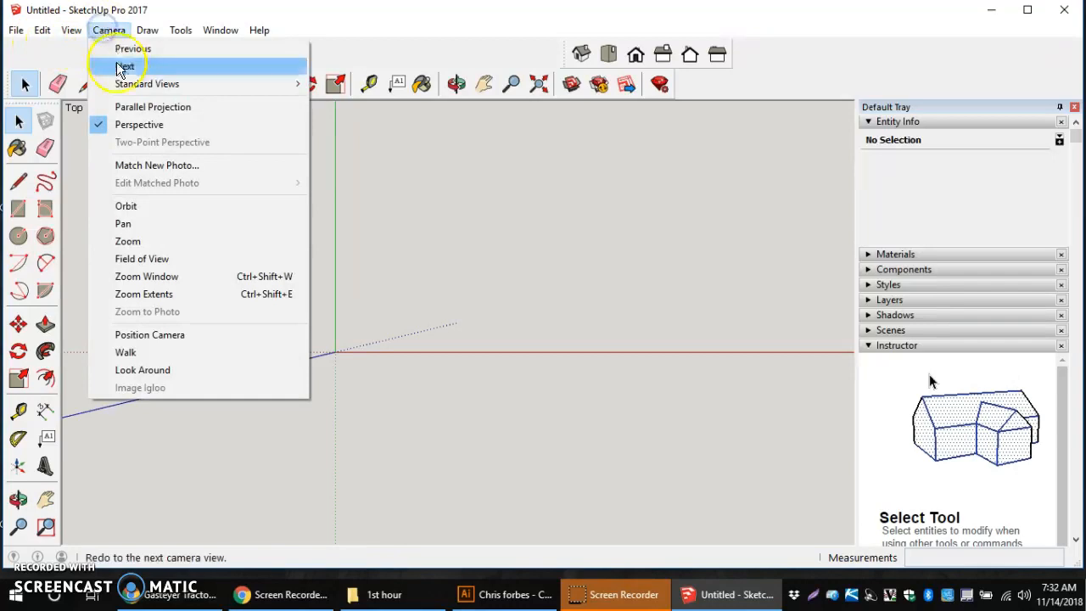
click(140, 107)
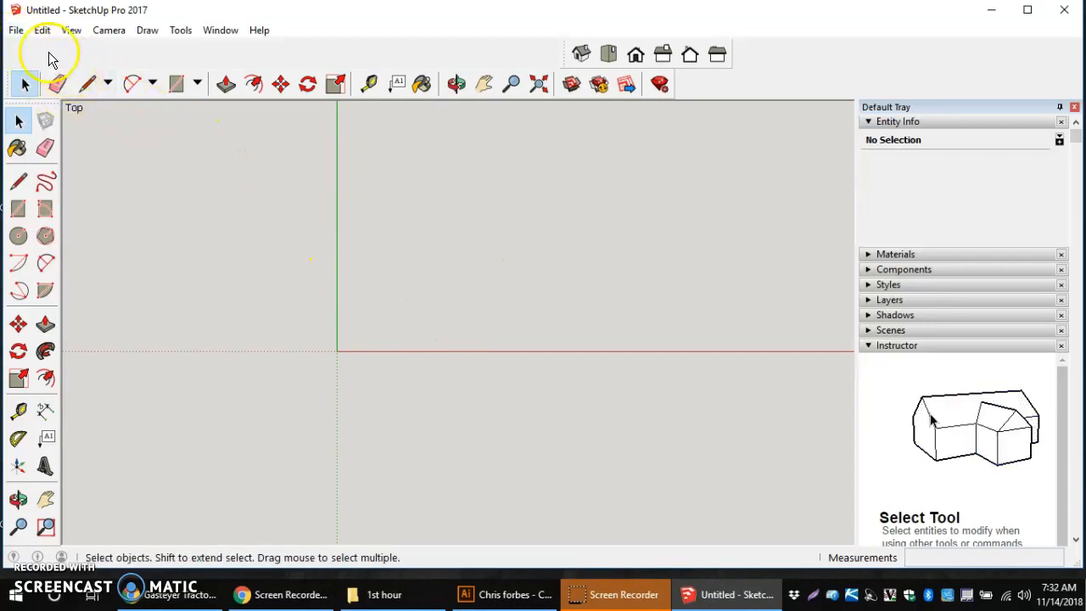
Step: Draw a 1 by 1 inch square with its first corner at the origin
click(21, 212)
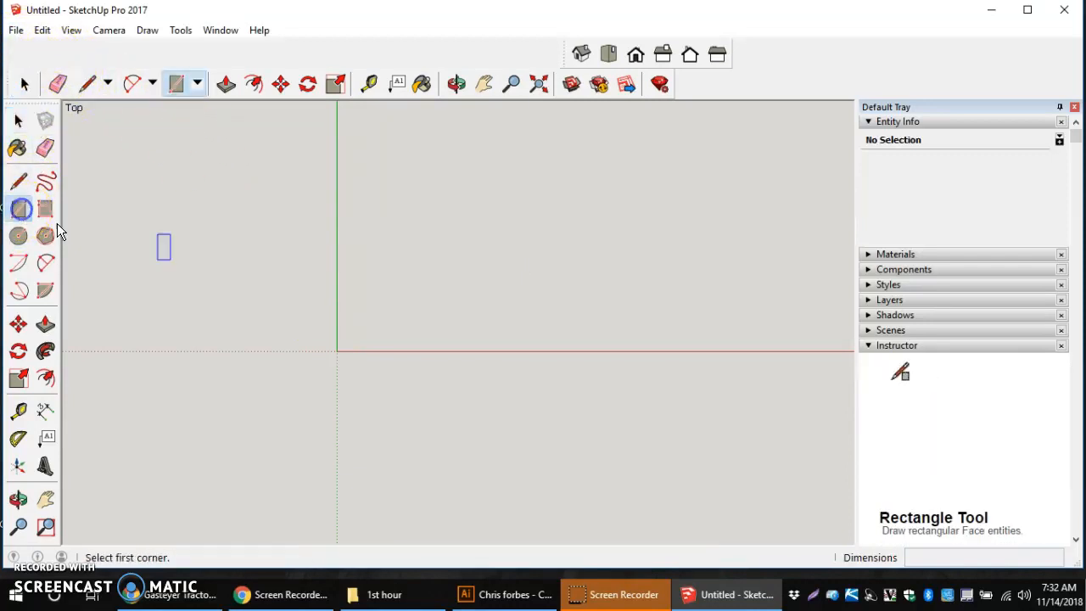
click(337, 351)
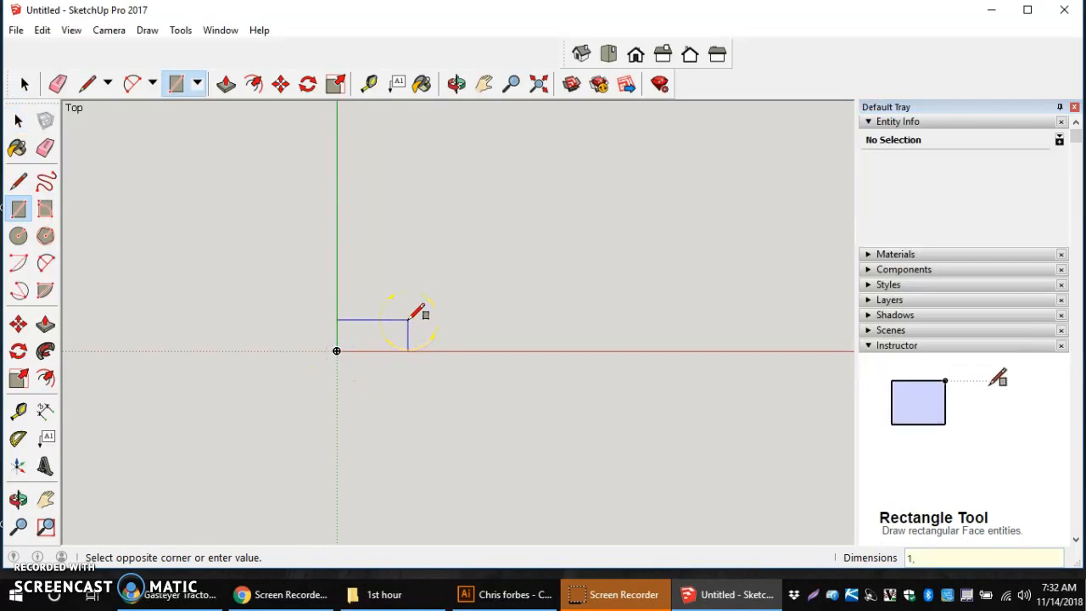
text(1,1)
key(Return)
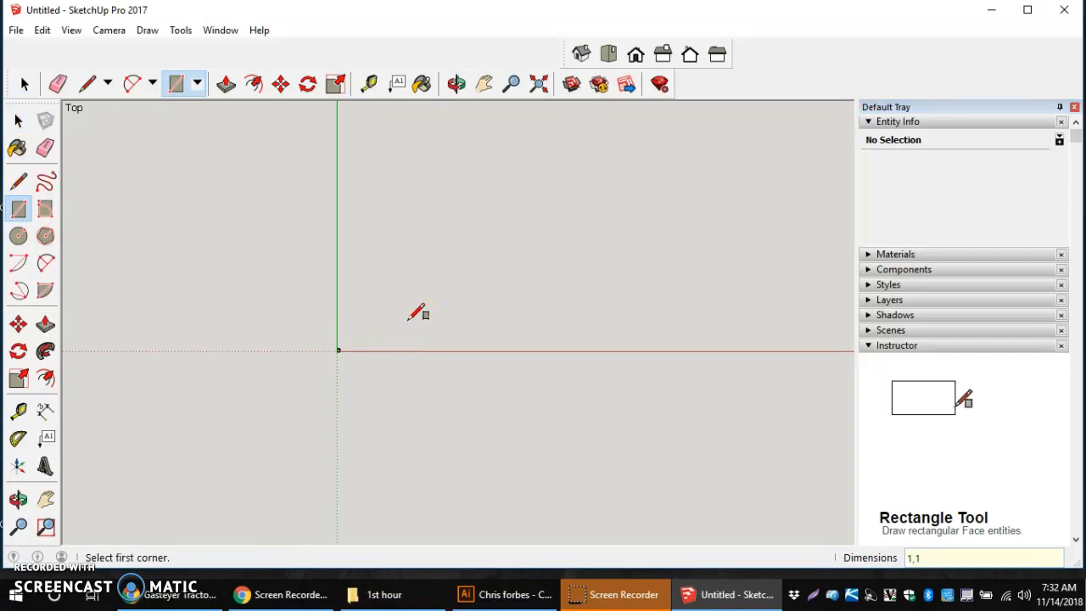
shift+middle_drag(342, 413, 337, 309)
scroll(330, 242, up, 5)
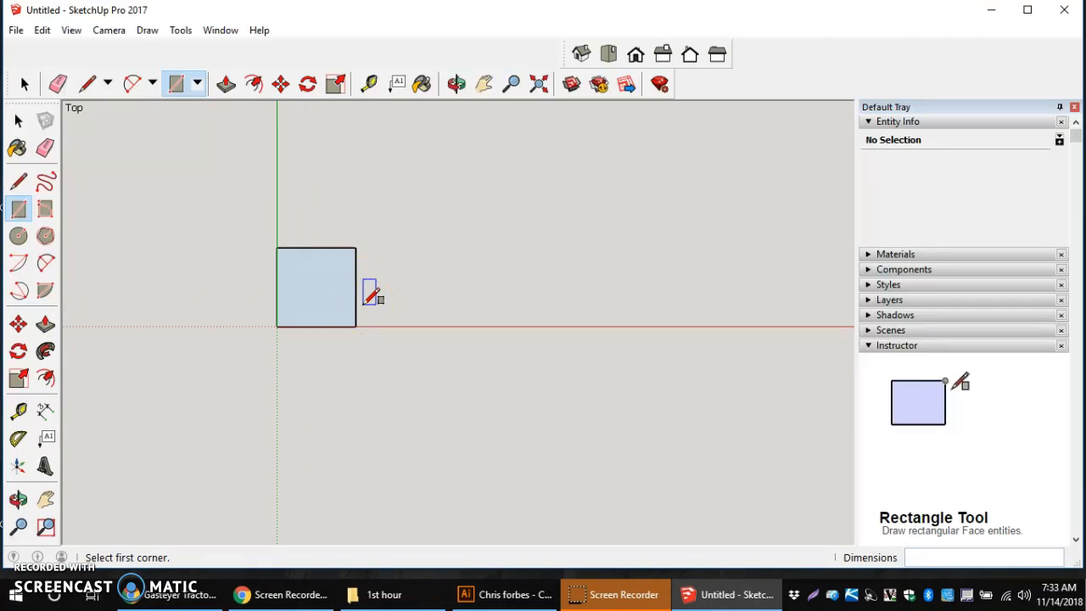
click(940, 588)
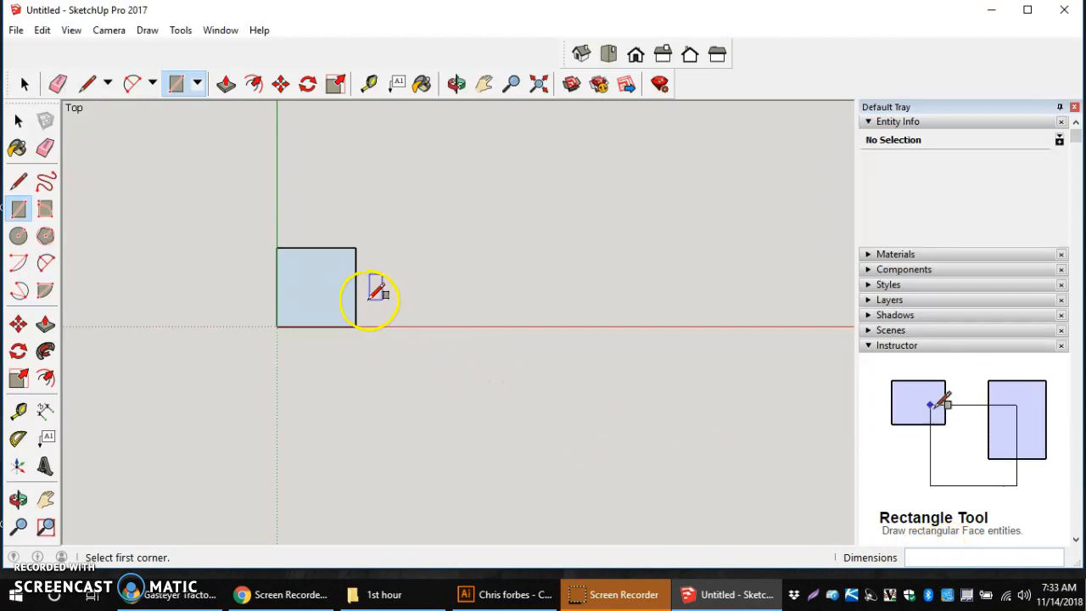
Step: Draw a vertical line from the midpoint of the square's bottom edge up to about the square's centre
scroll(320, 294, up, 4)
scroll(318, 297, down, 2)
scroll(329, 267, up, 1)
scroll(325, 265, up, 2)
scroll(322, 262, down, 1)
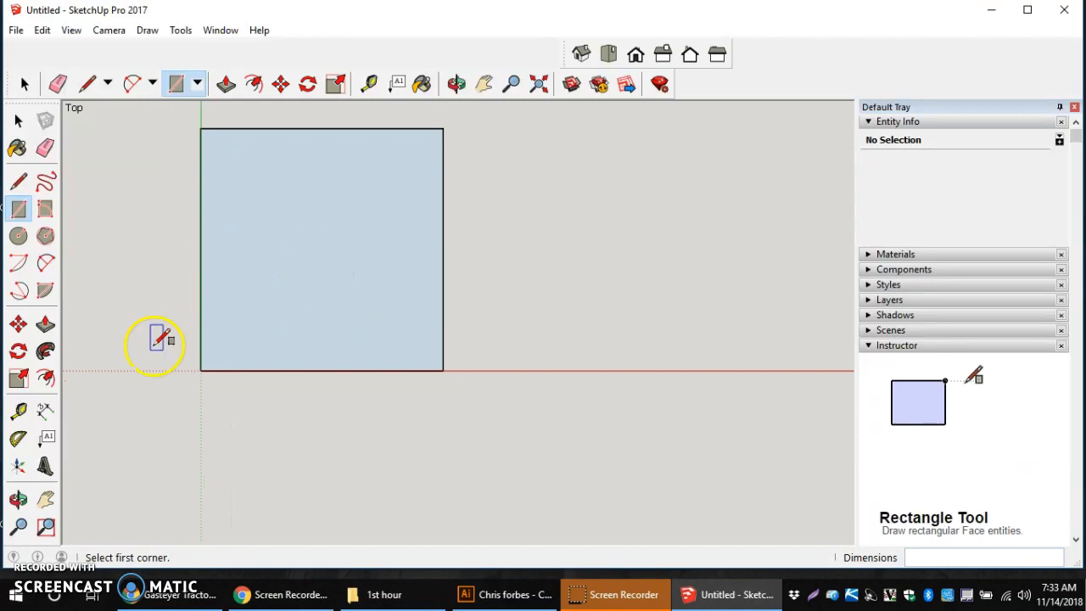
click(19, 182)
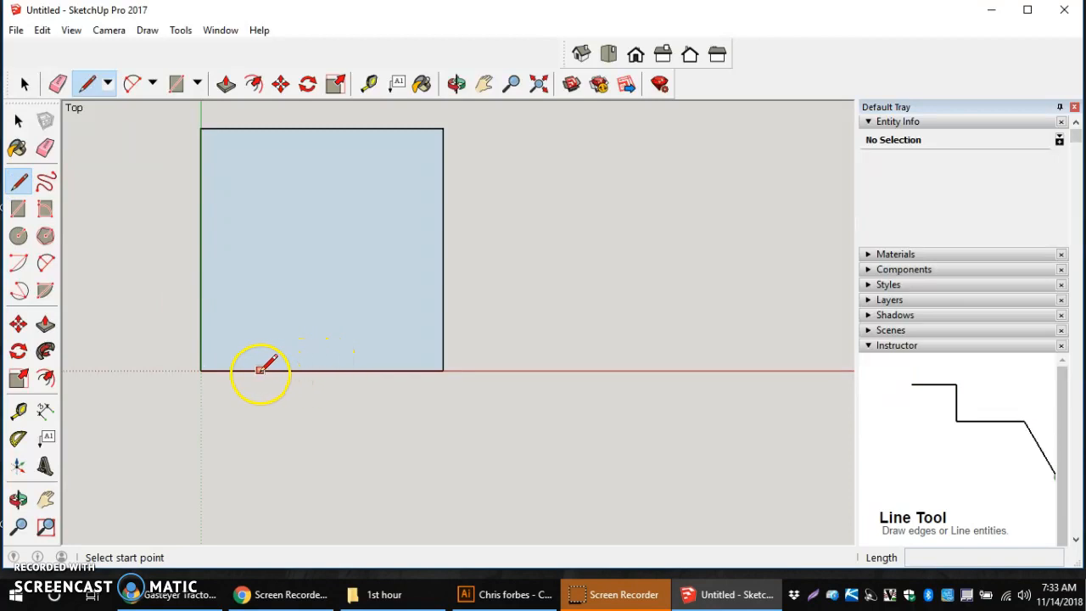
scroll(299, 367, up, 3)
scroll(300, 369, down, 2)
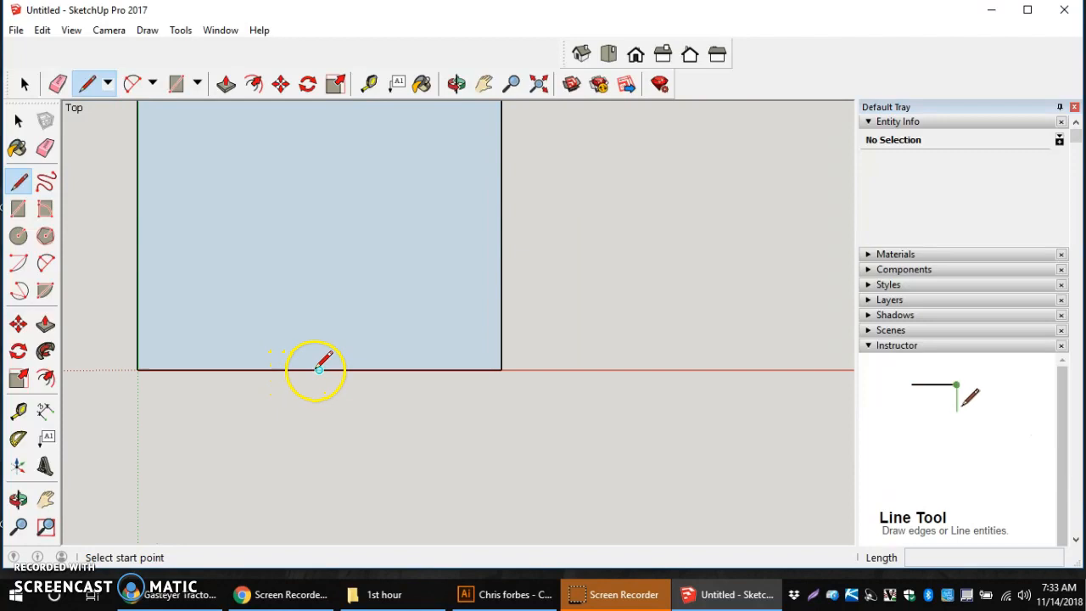
click(319, 369)
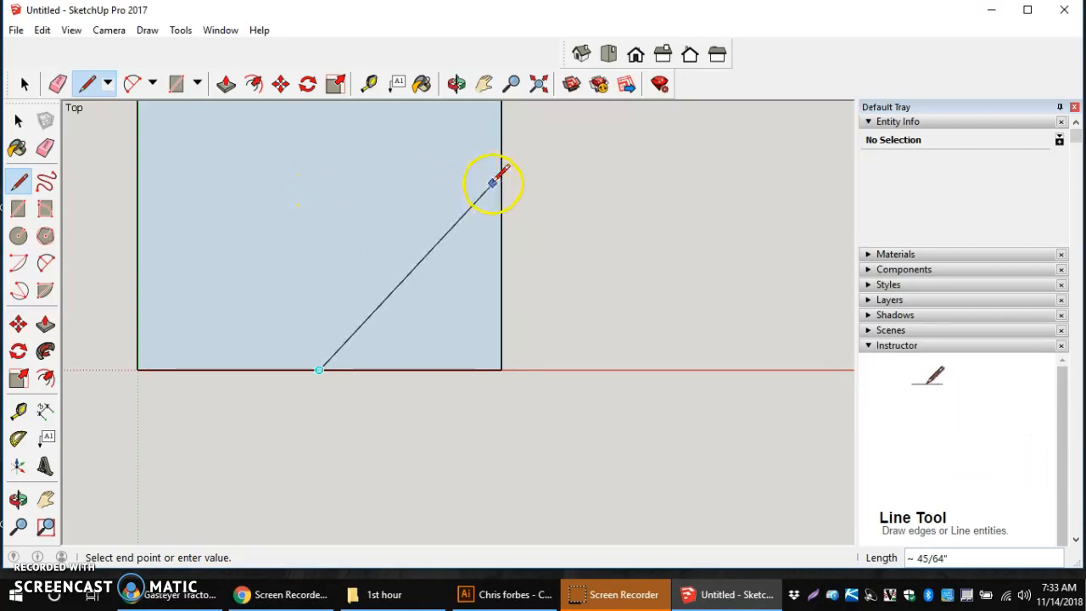
scroll(500, 179, down, 3)
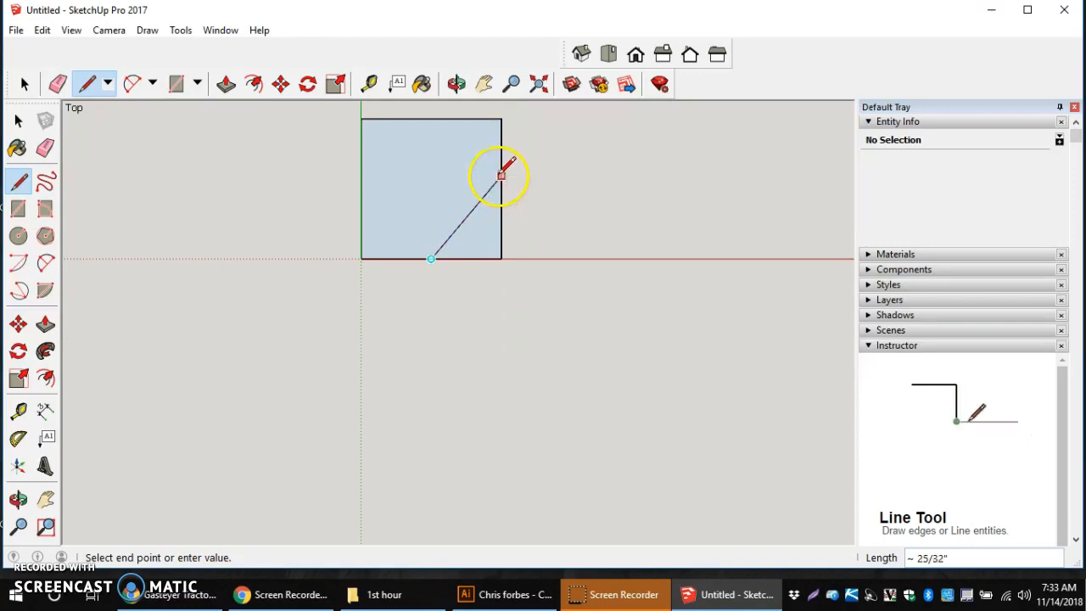
click(447, 183)
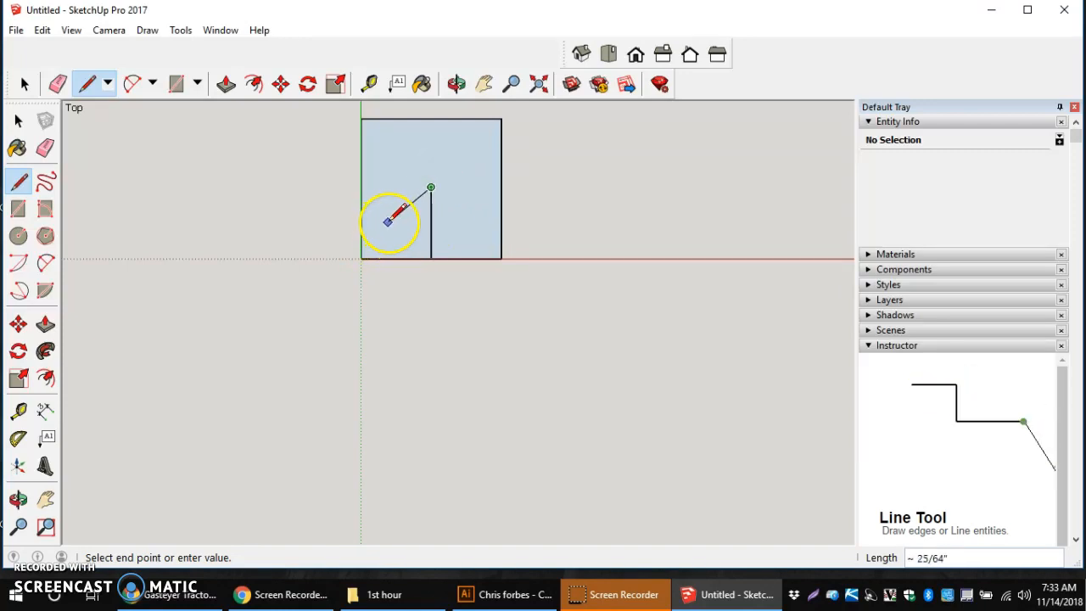
key(Escape)
Step: Draw a vertical line up from the midpoint of the bottom edge's left half, about half as tall as the centre line
scroll(386, 227, up, 2)
scroll(397, 214, up, 3)
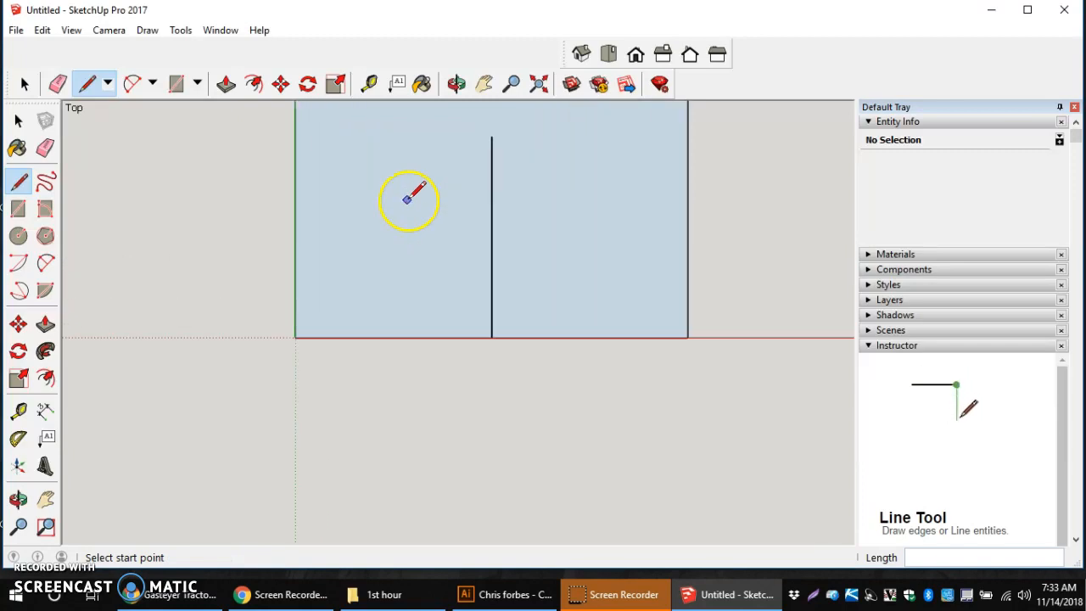
click(393, 337)
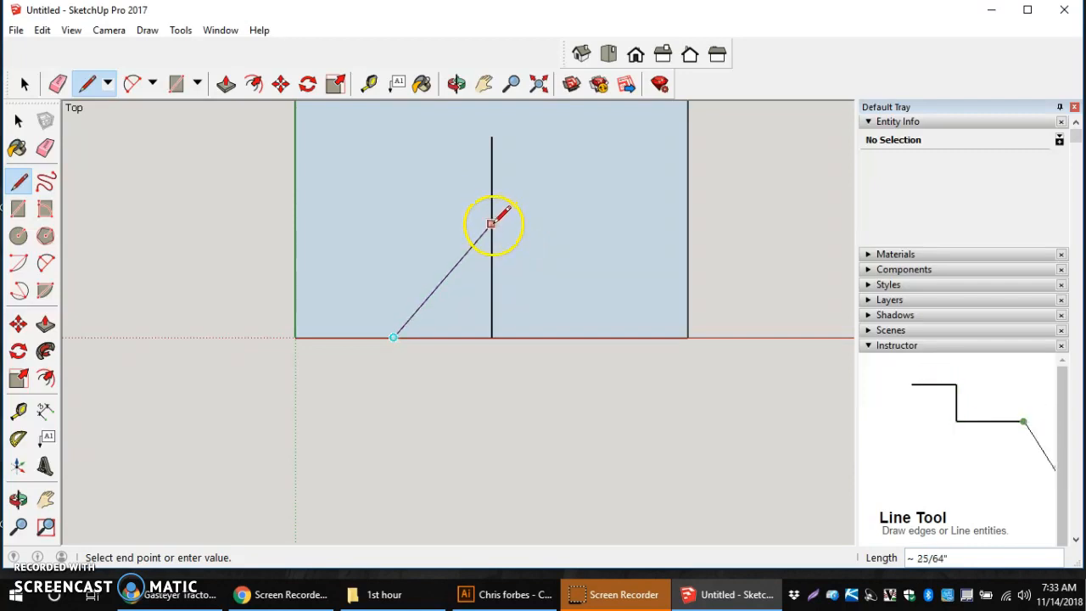
click(492, 238)
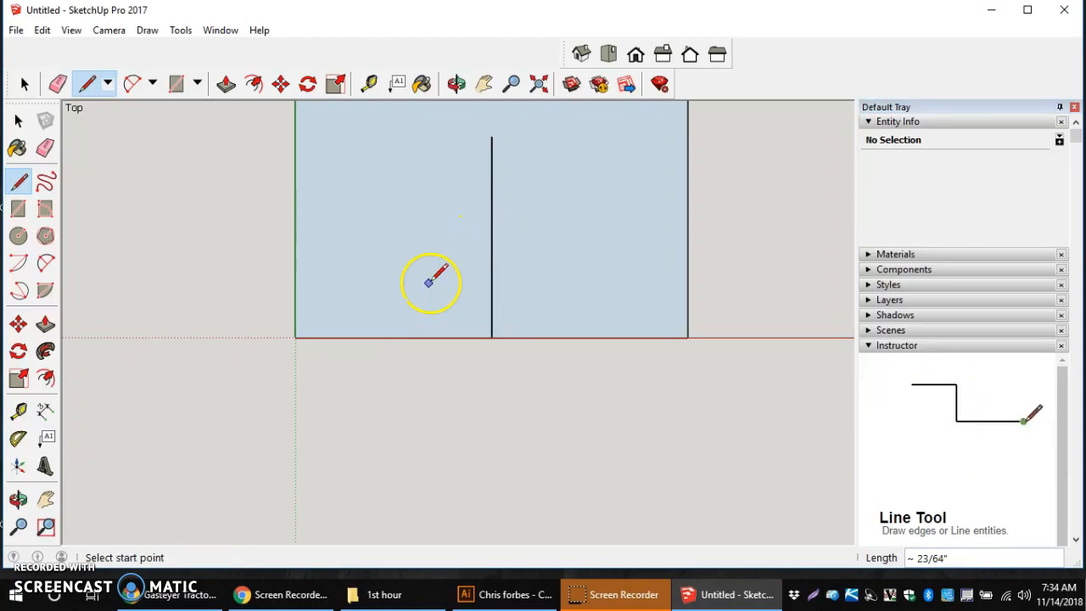
click(393, 338)
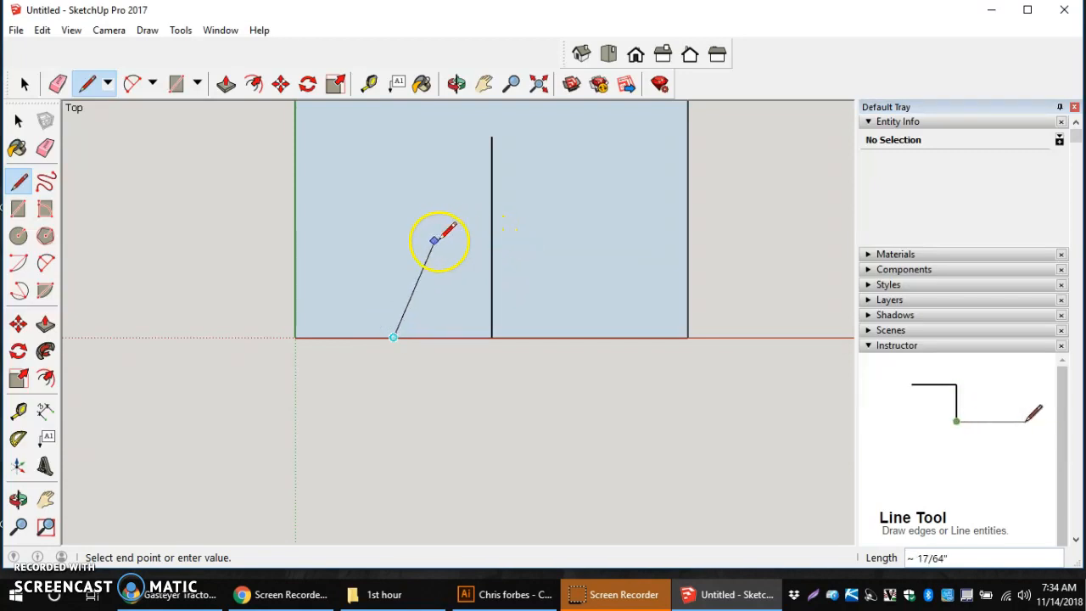
click(405, 239)
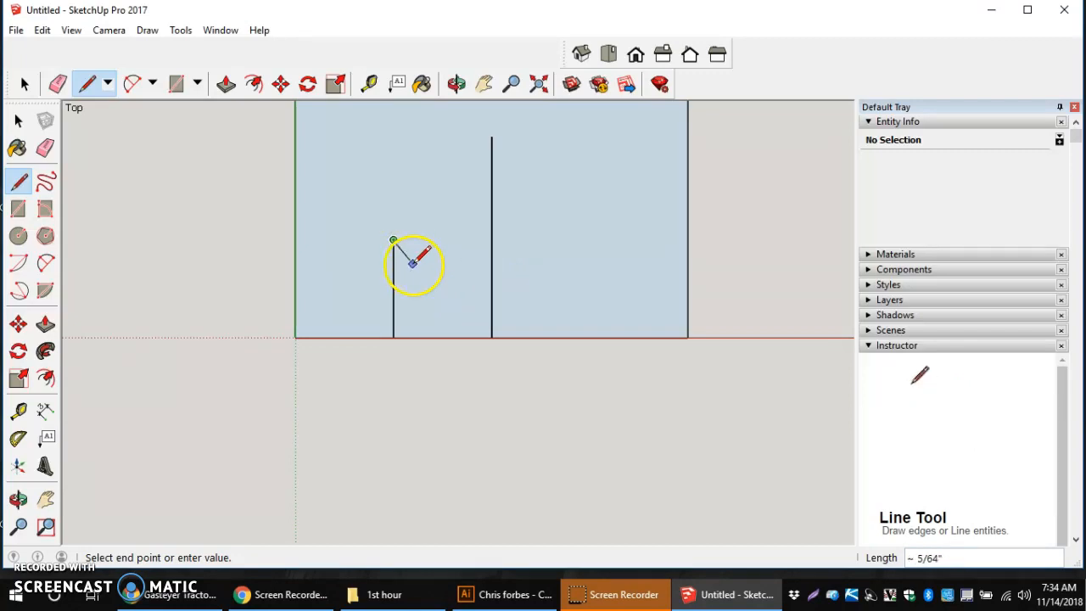
key(Escape)
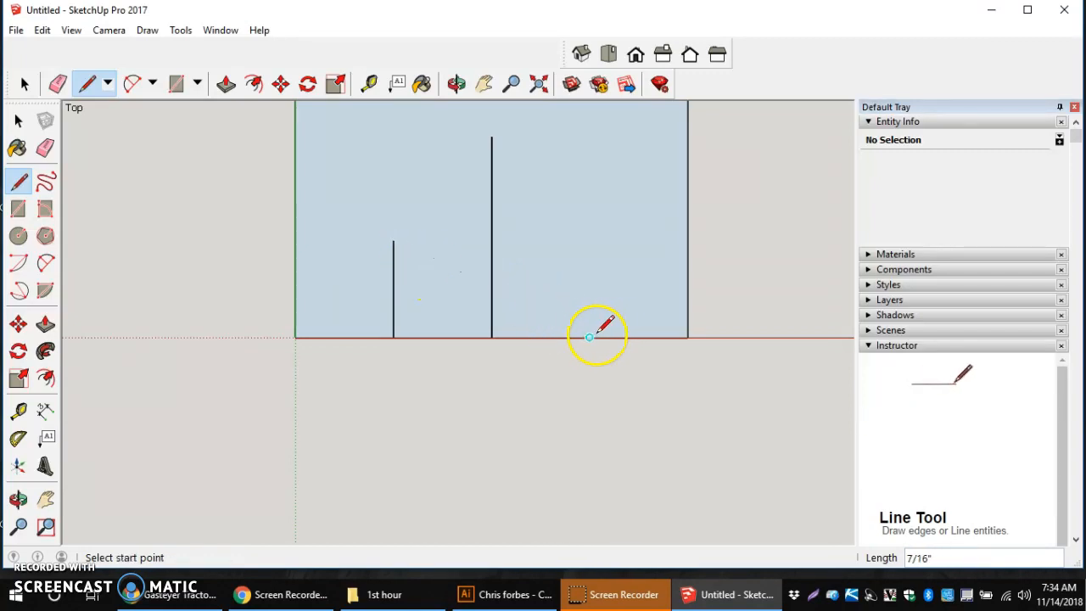
Step: Draw a vertical line up from the midpoint of the bottom edge's right half, as tall as the left quarter line
click(590, 337)
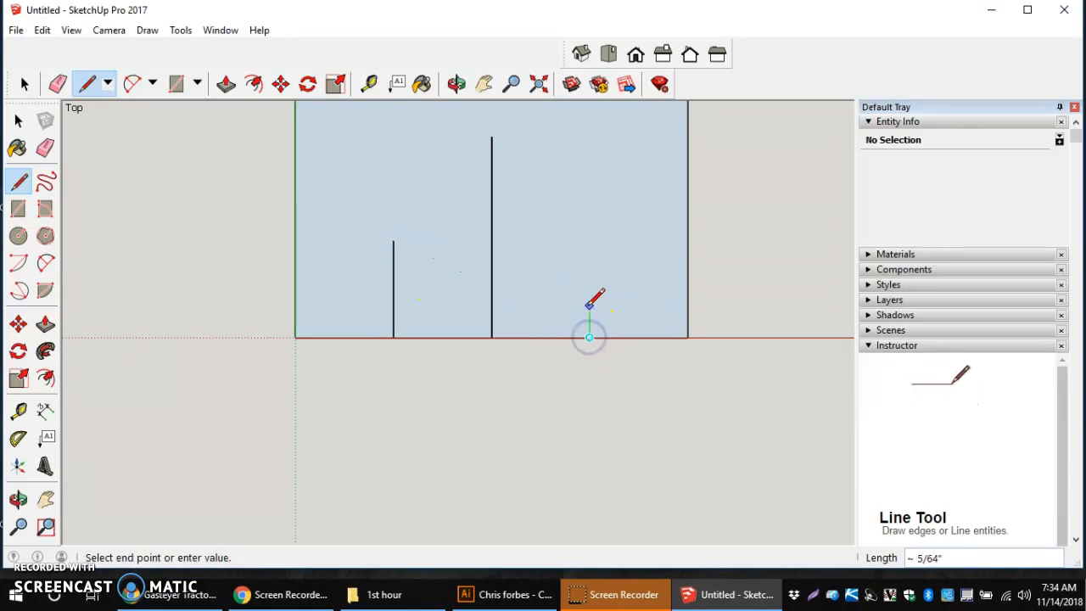
click(590, 239)
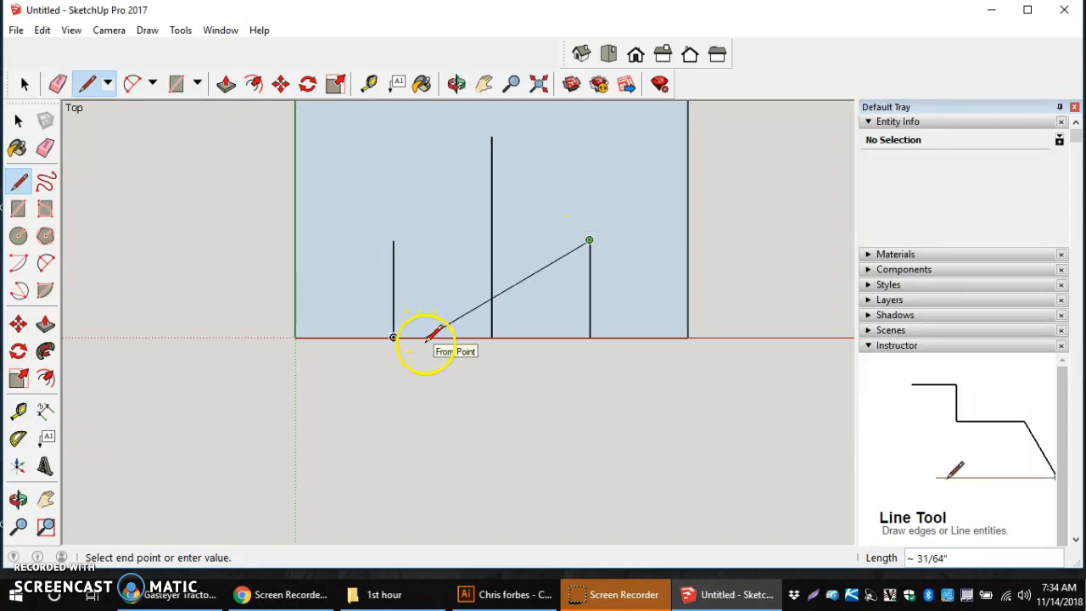
key(Escape)
Step: Draw a vertical line about half as tall as the quarter lines up from the midpoint of the bottom edge's first quarter
click(344, 337)
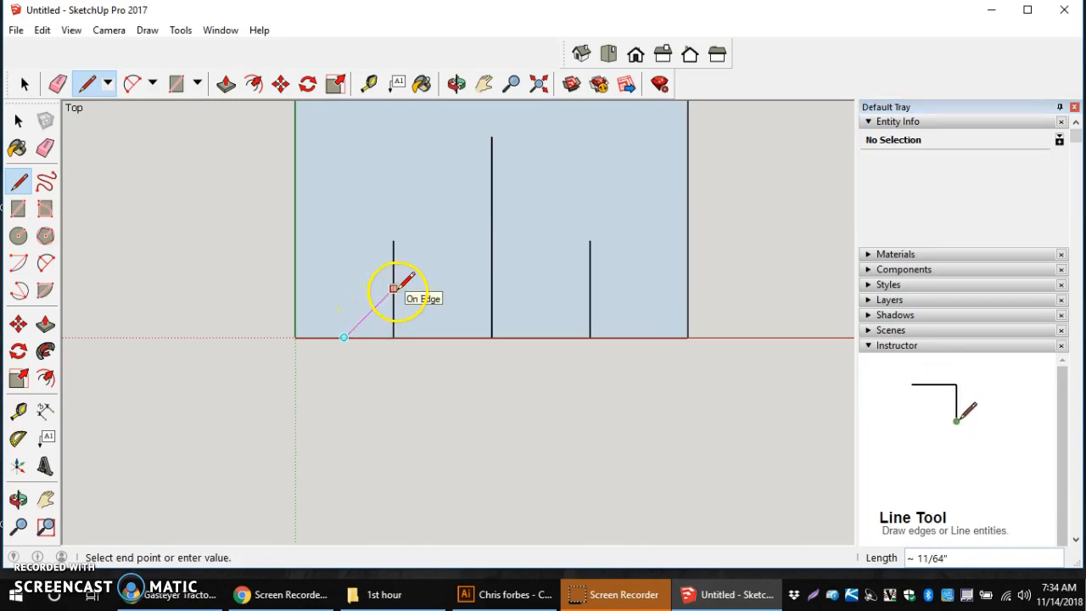
click(349, 291)
key(Escape)
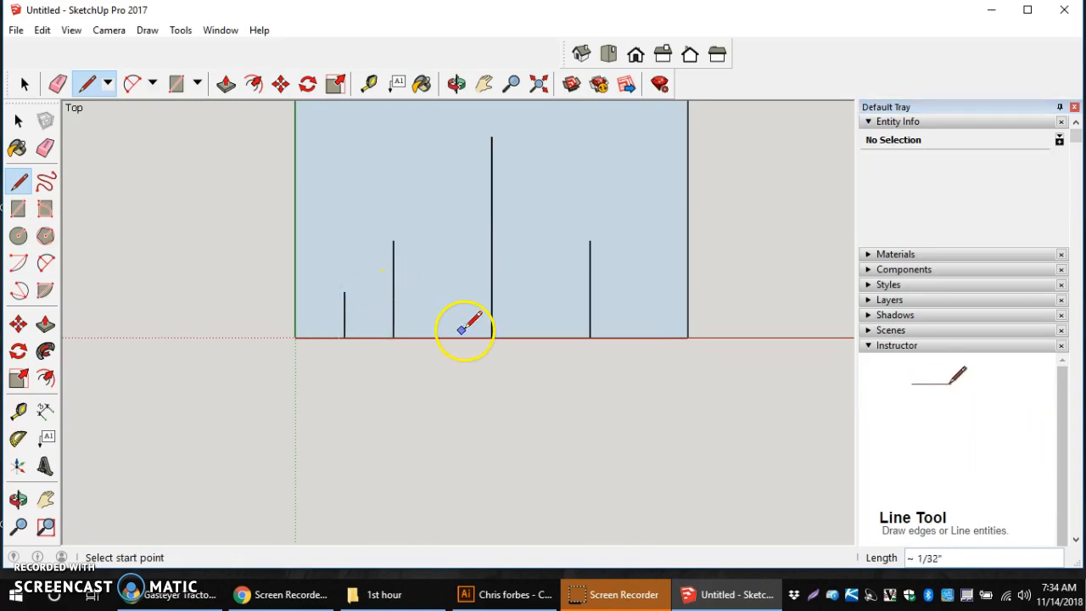
click(442, 337)
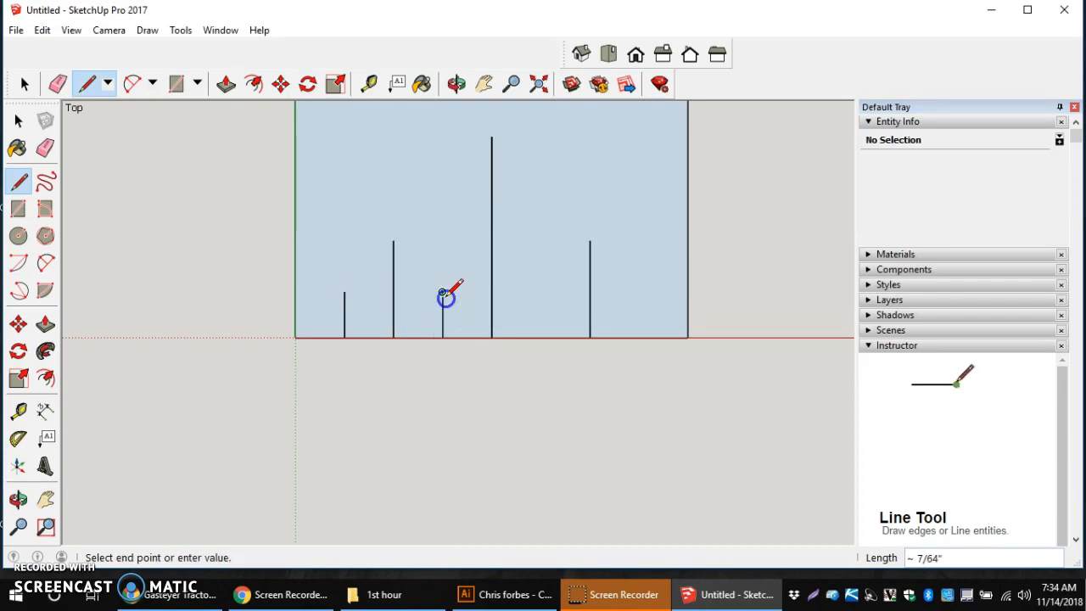
click(442, 293)
key(Escape)
click(541, 336)
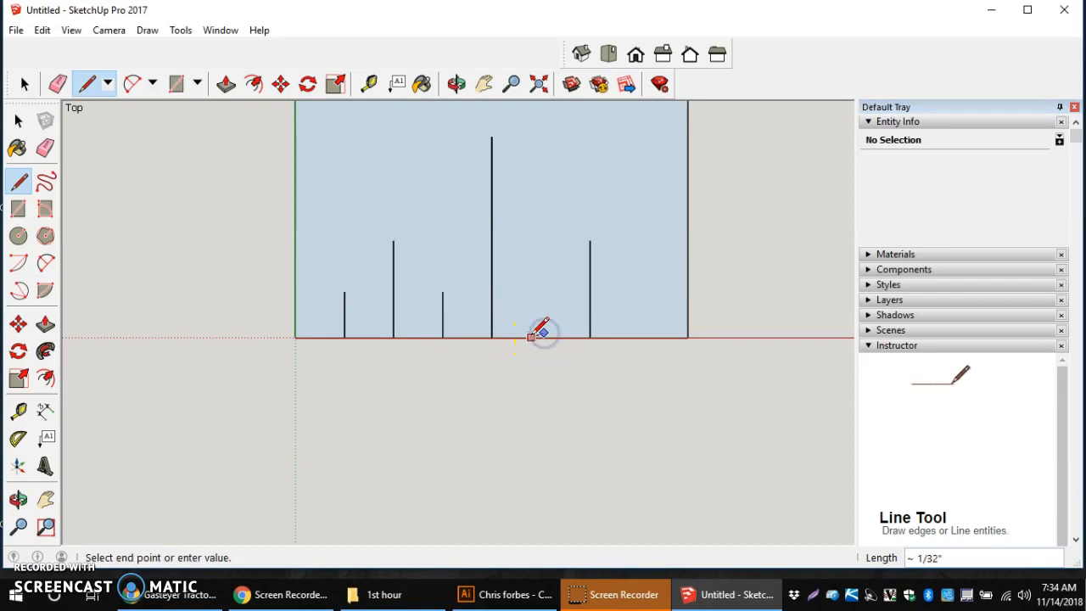
key(ctrl+z)
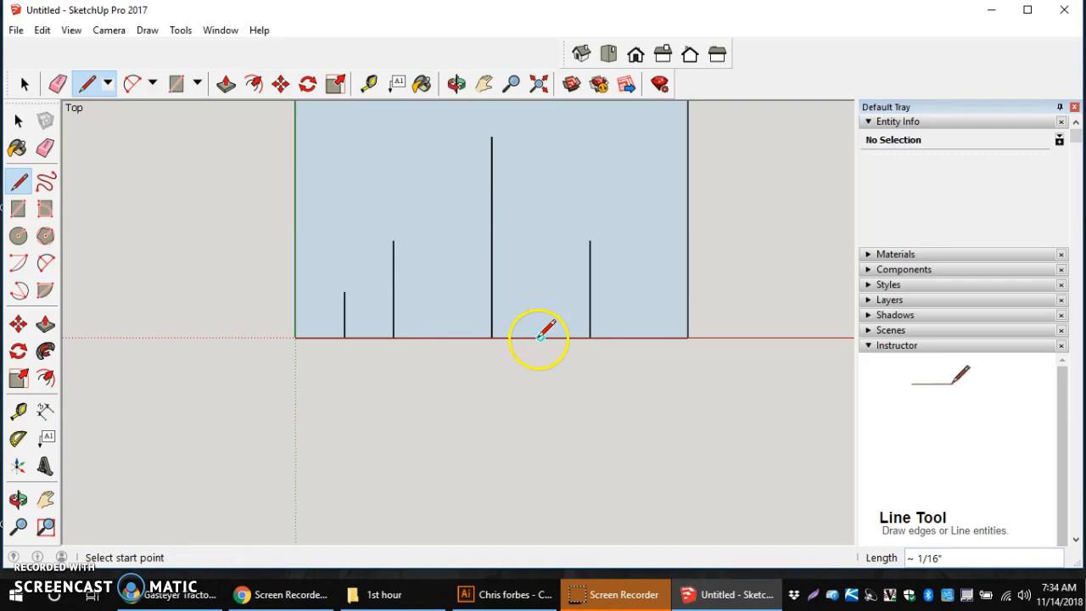
Step: Draw vertical lines about 7/64" tall, matching the first eighth line, up from the midpoints of the bottom edge's third, second and fourth quarters
click(540, 337)
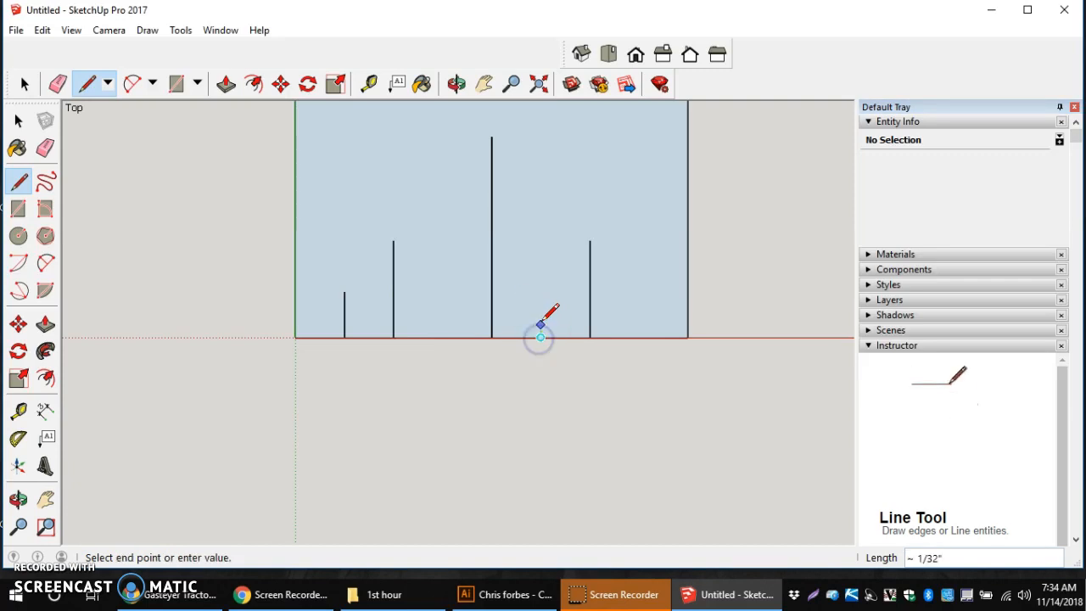
click(540, 293)
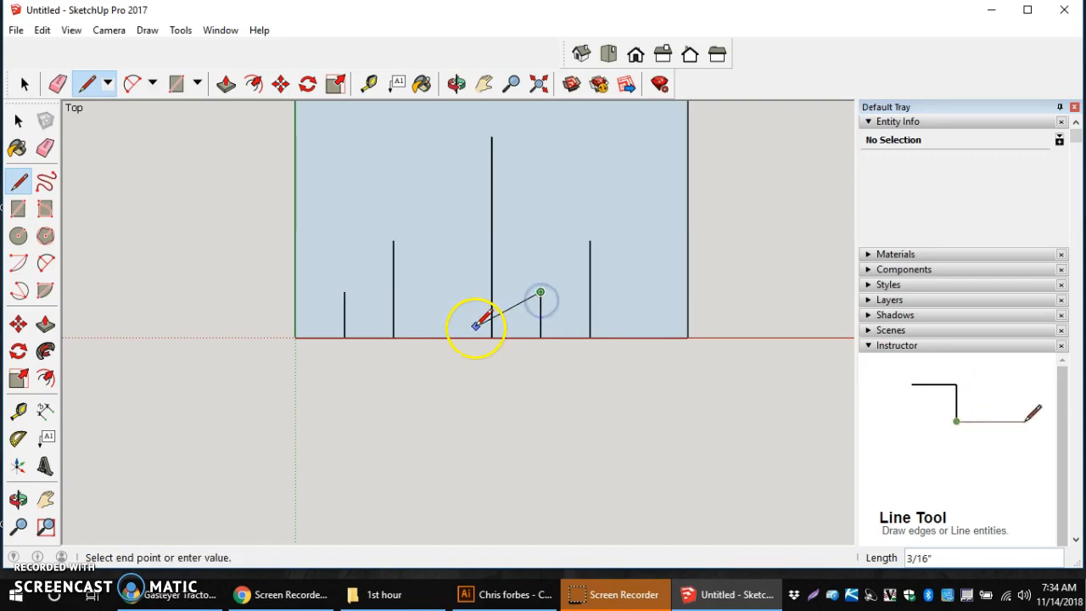
key(Escape)
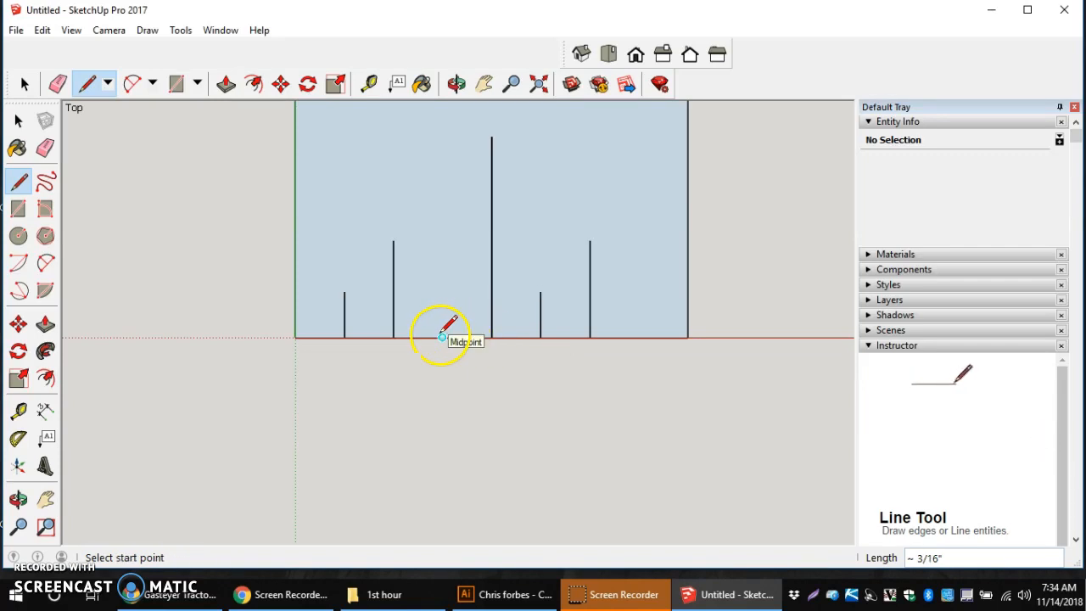
click(443, 338)
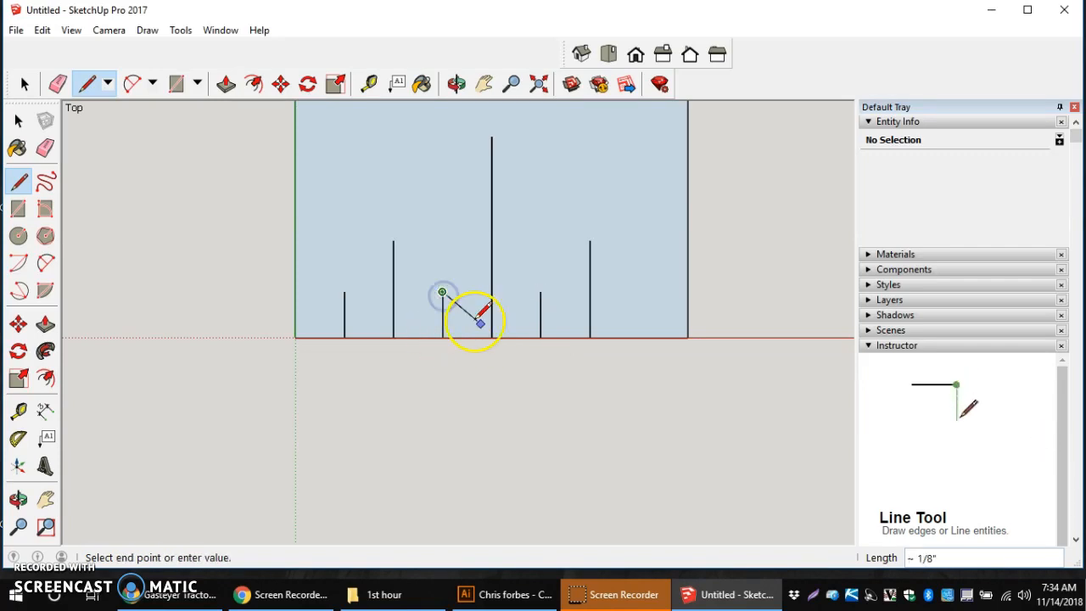
key(Escape)
click(639, 337)
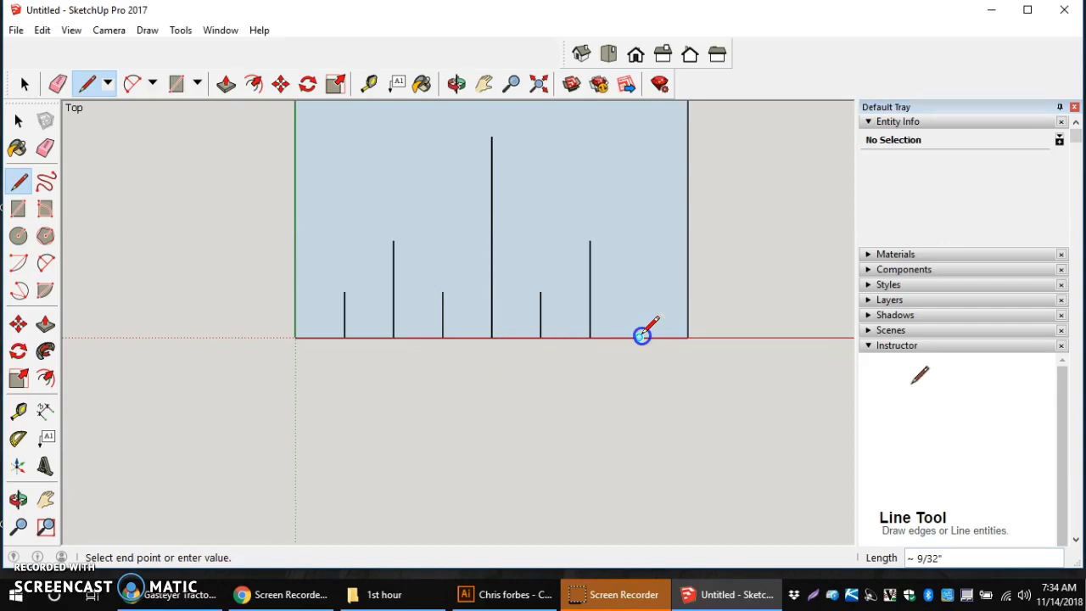
click(639, 294)
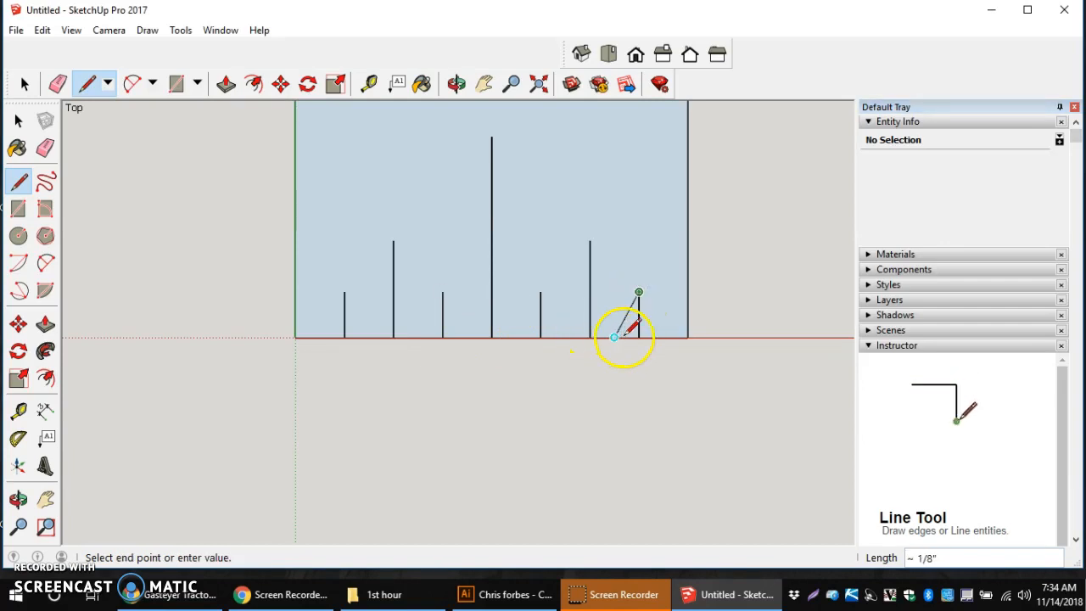
key(Escape)
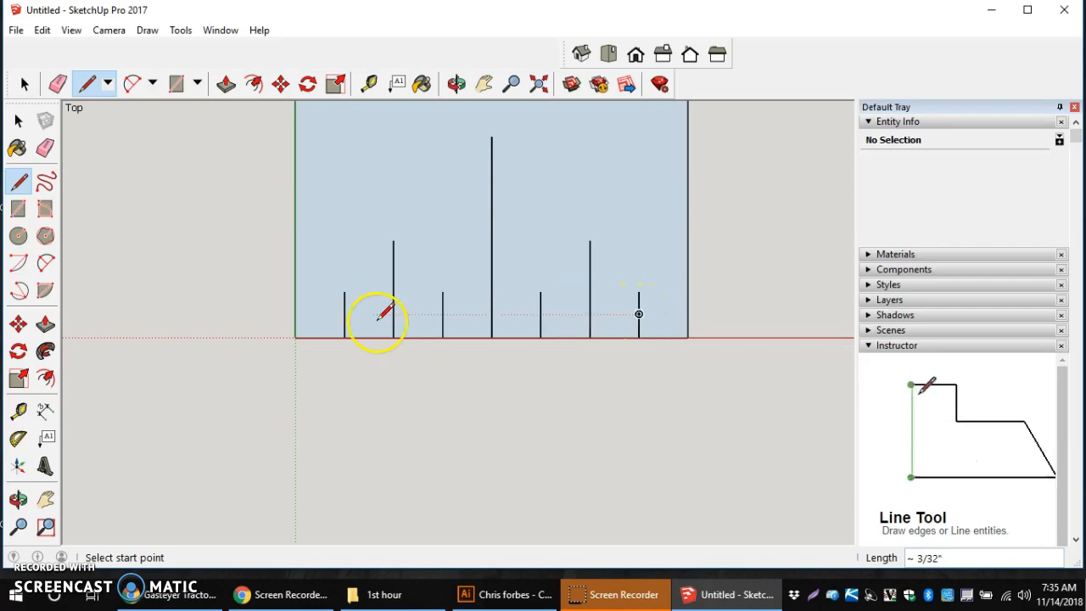
Step: Draw two vertical lines, half as tall as the eighth lines, from the segment midpoints on both sides of the first eighth line
click(320, 337)
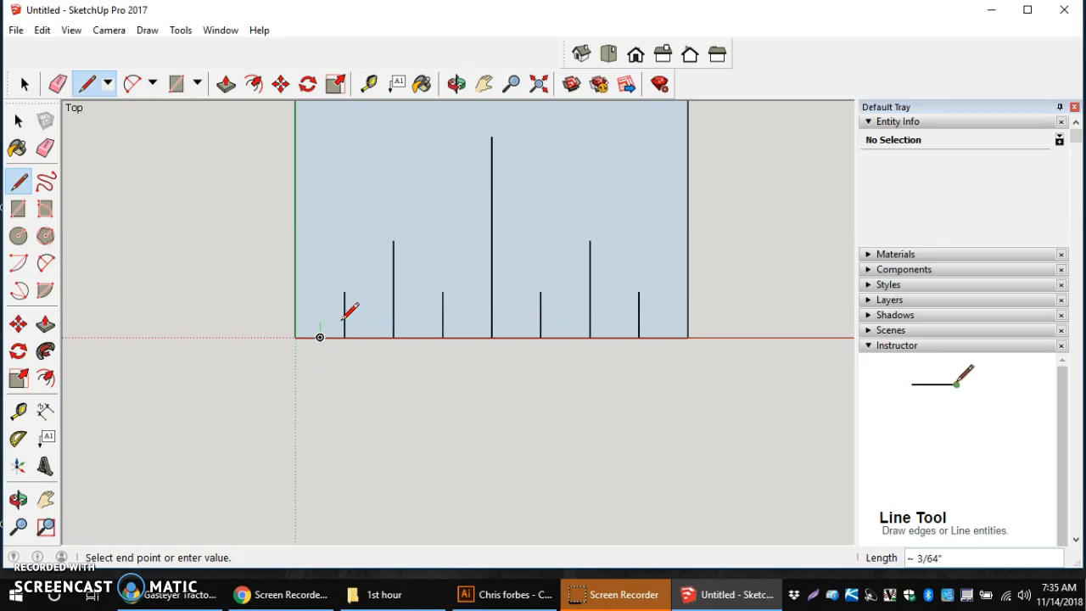
click(320, 315)
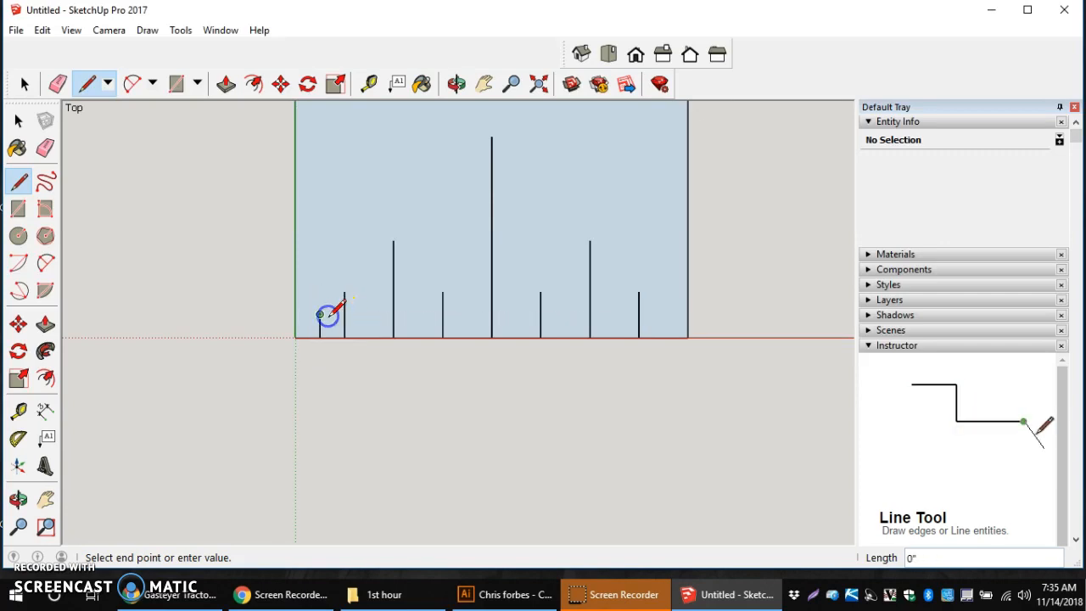
key(Escape)
click(368, 337)
click(368, 315)
key(Escape)
Step: Draw two vertical lines about 1/16" tall from the segment midpoints on both sides of the second quarter's eighth line
click(418, 337)
click(417, 315)
key(Escape)
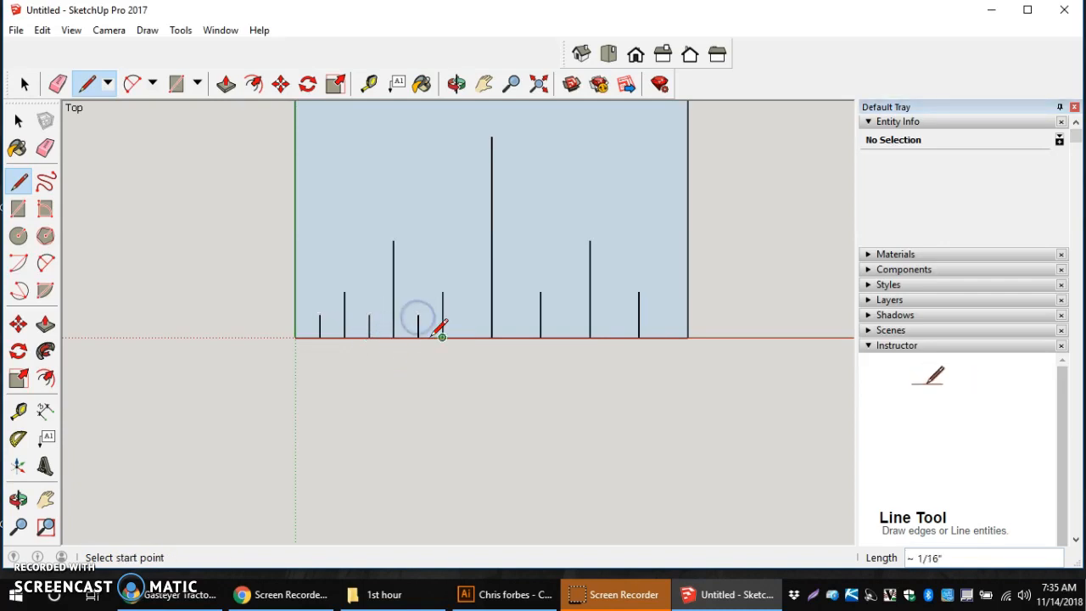
click(466, 337)
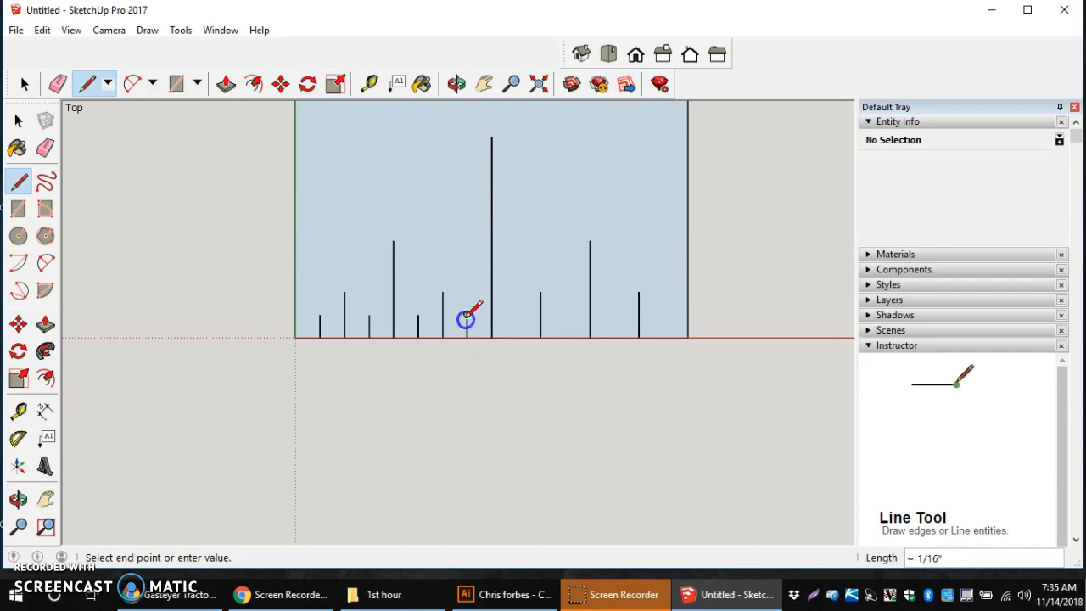
click(467, 315)
key(Escape)
Step: Draw two vertical lines about 1/16" tall from the segment midpoints on both sides of the third quarter's eighth line
click(514, 337)
key(Escape)
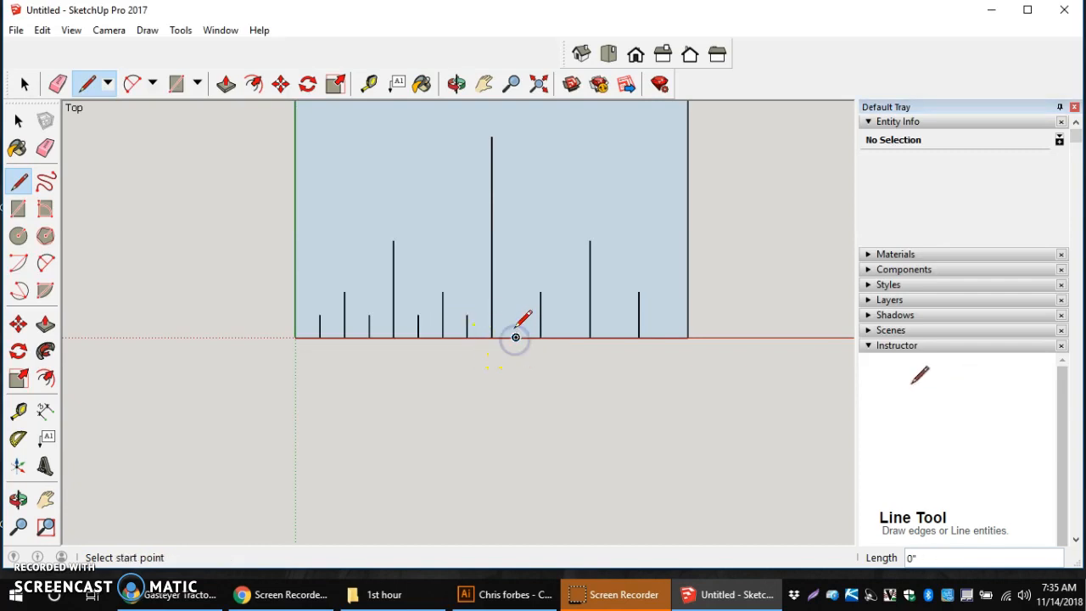
click(516, 337)
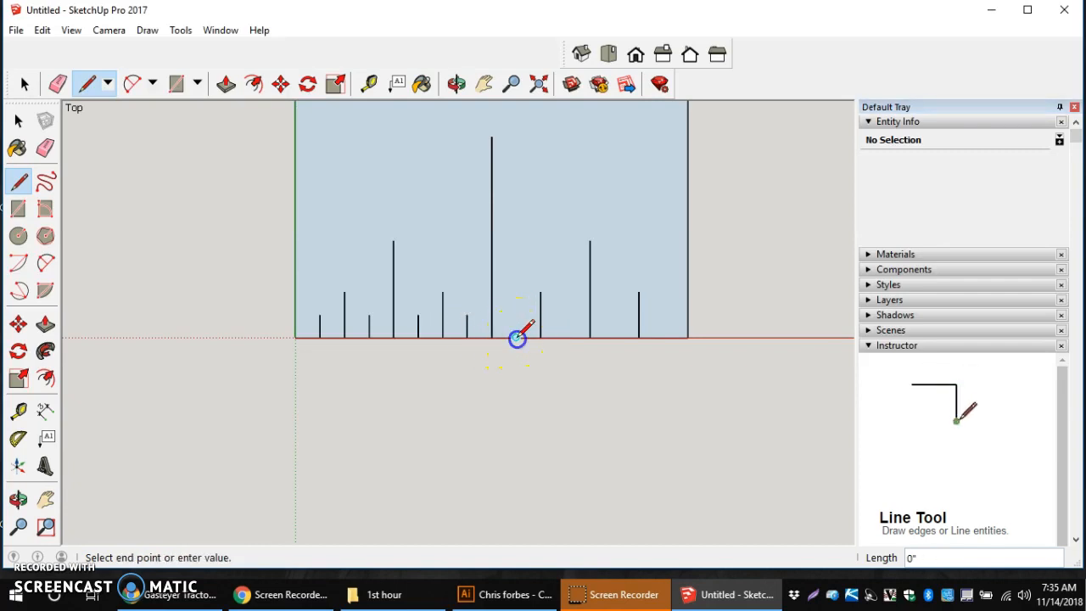
click(516, 315)
key(Escape)
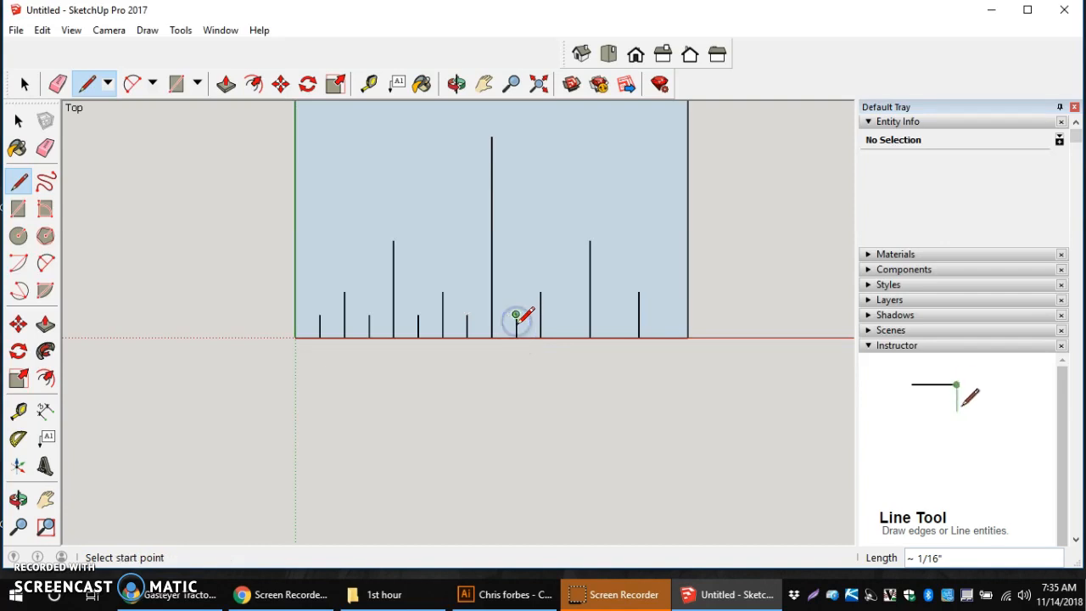
click(565, 337)
click(566, 315)
key(Escape)
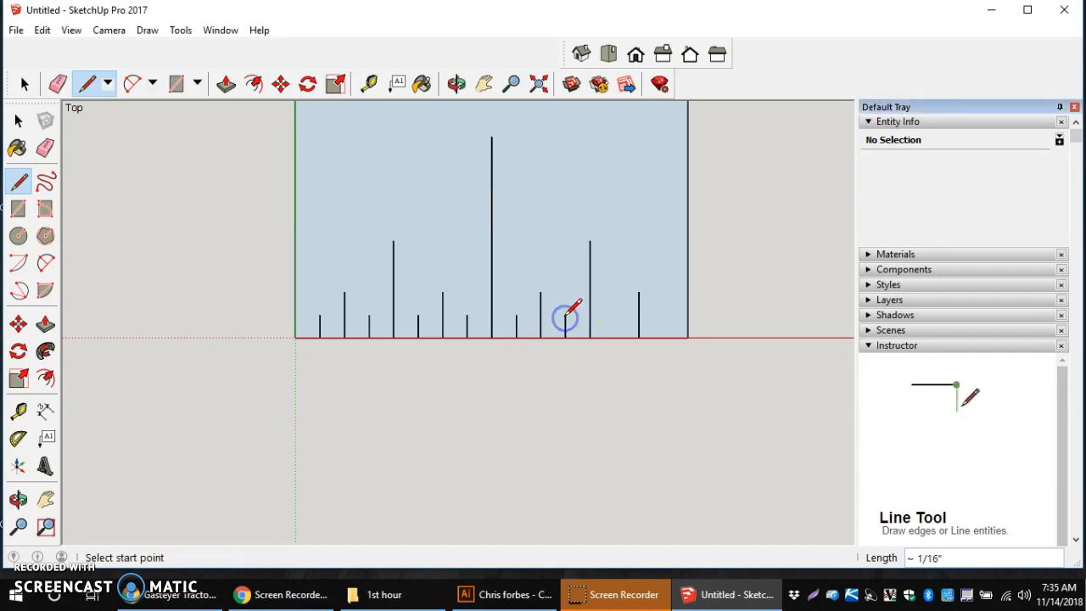
Step: Draw two vertical lines about 1/16" tall from the segment midpoints on both sides of the last quarter's eighth line
click(614, 337)
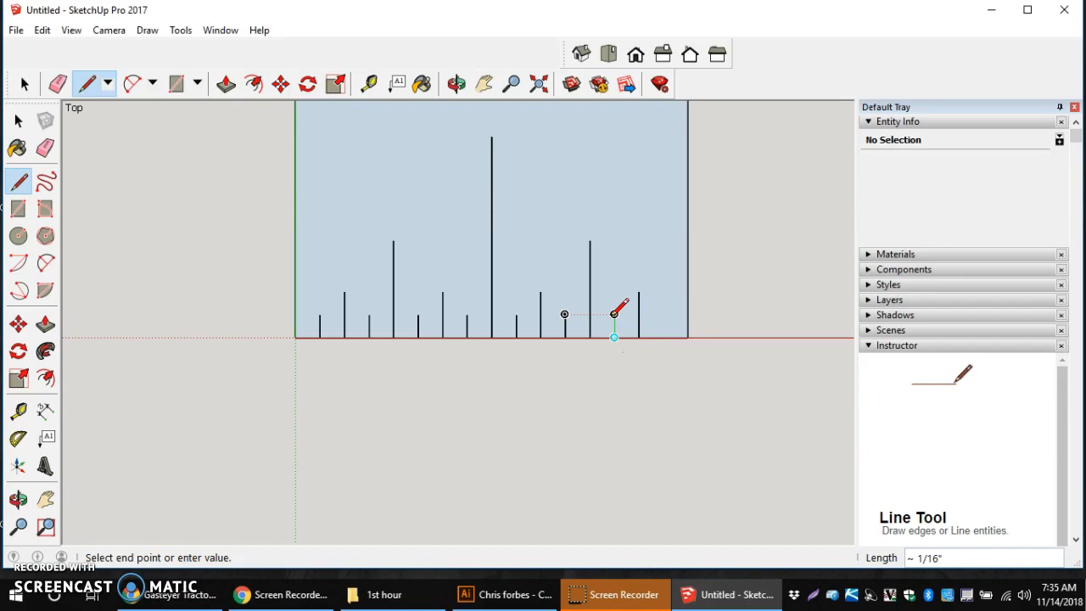
click(614, 315)
key(Escape)
click(663, 337)
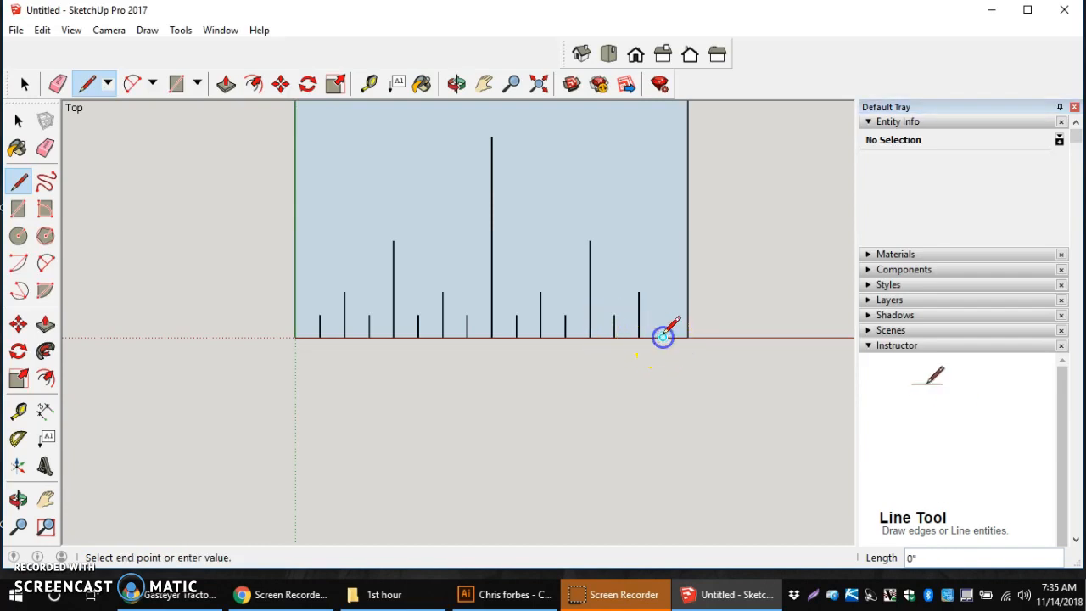
click(663, 314)
key(Escape)
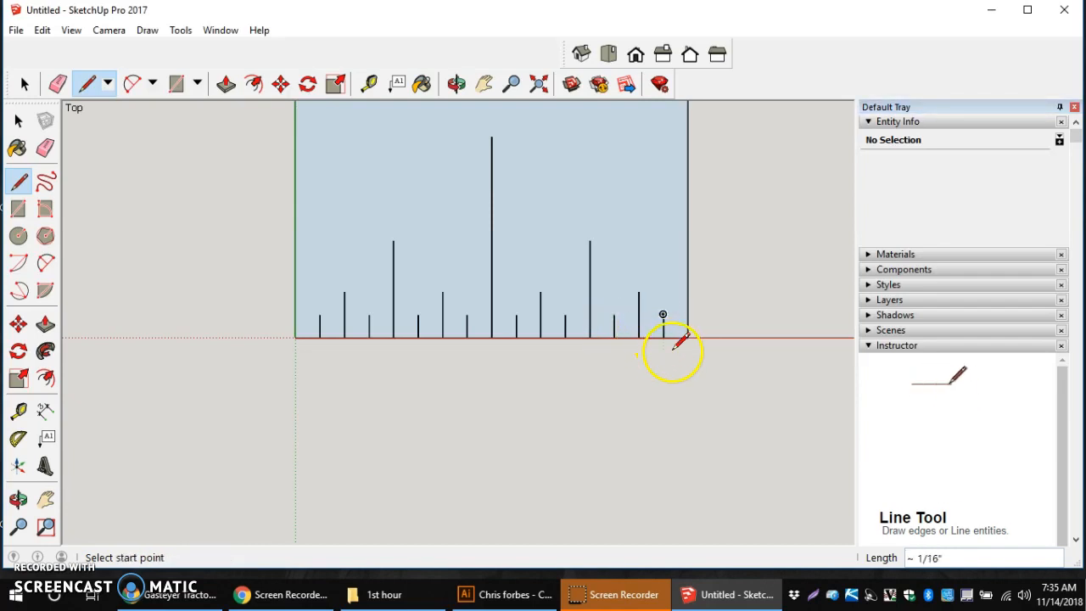
scroll(676, 344, down, 3)
scroll(703, 263, up, 1)
scroll(709, 216, down, 1)
scroll(703, 206, up, 4)
scroll(703, 229, down, 4)
scroll(674, 391, up, 2)
scroll(662, 333, down, 3)
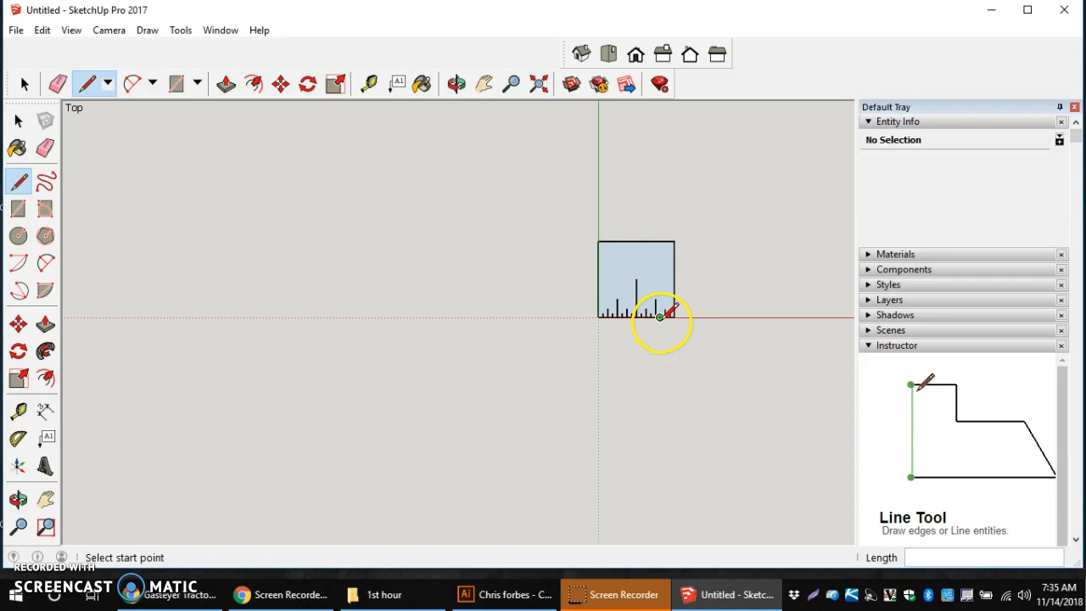
scroll(665, 315, down, 1)
scroll(650, 371, up, 5)
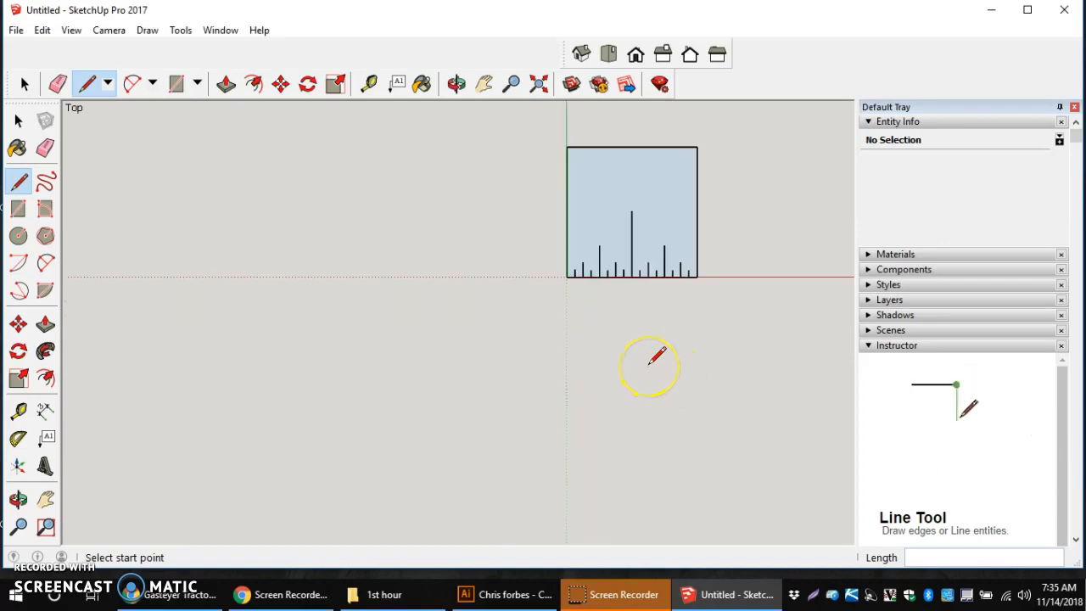
mouse_move(658, 356)
middle_down()
mouse_move(482, 459)
mouse_move(490, 393)
middle_up()
key(l)
scroll(490, 392, up, 1)
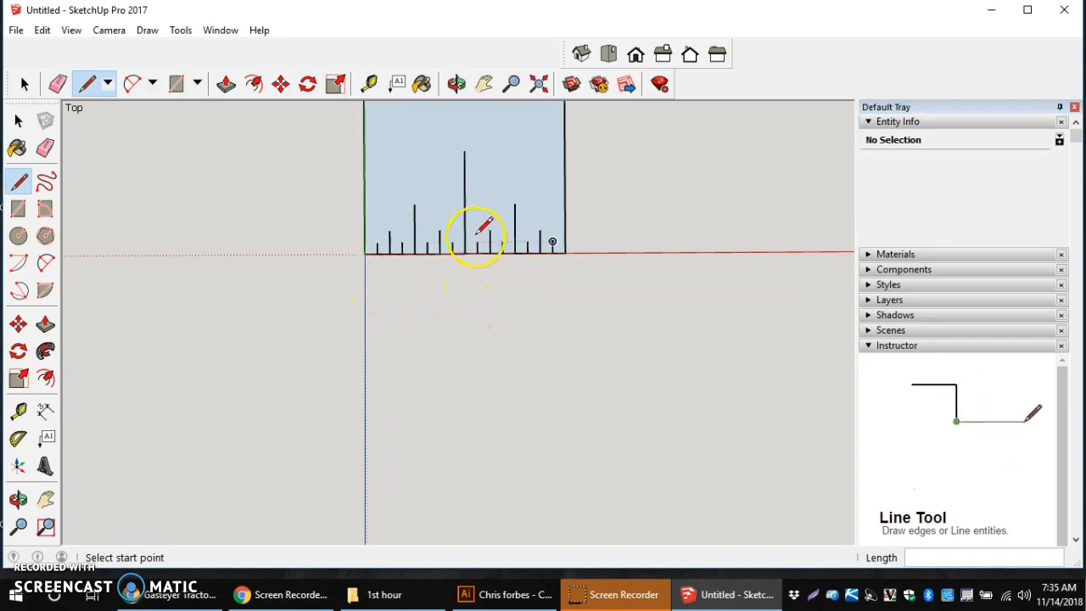
Step: Dimension the distance from the square's bottom-left corner to the first sixteenth line, placing the dimension just below the bottom edge
click(610, 54)
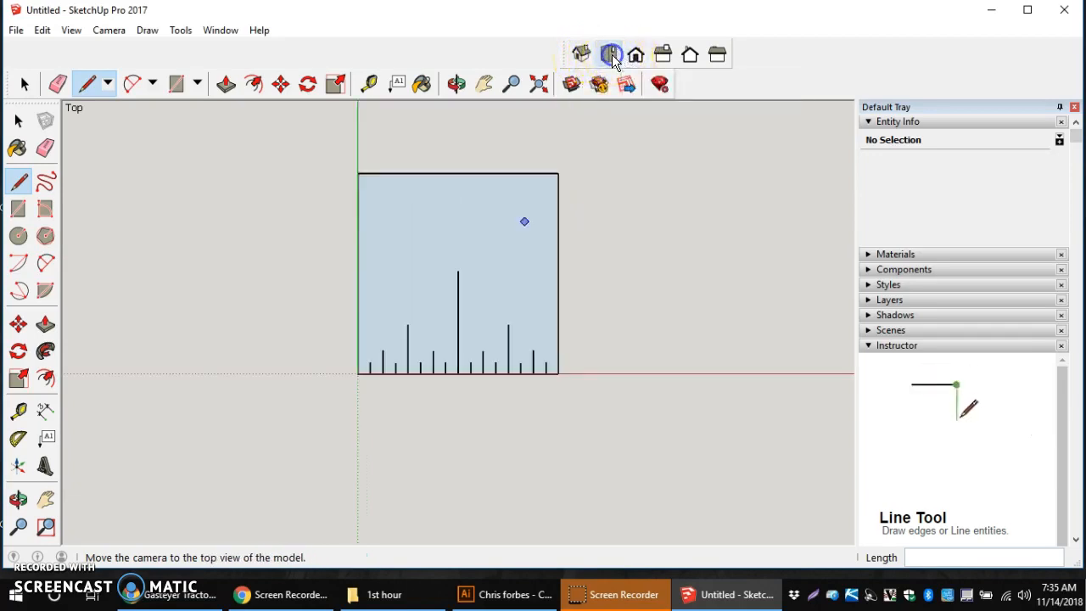
scroll(466, 398, up, 5)
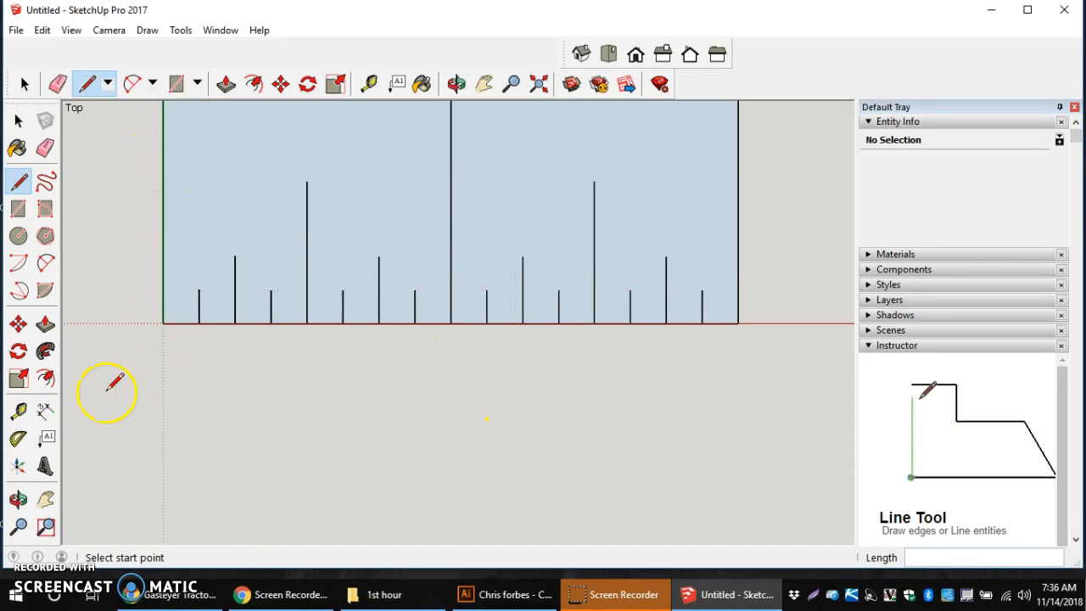
click(45, 411)
click(164, 324)
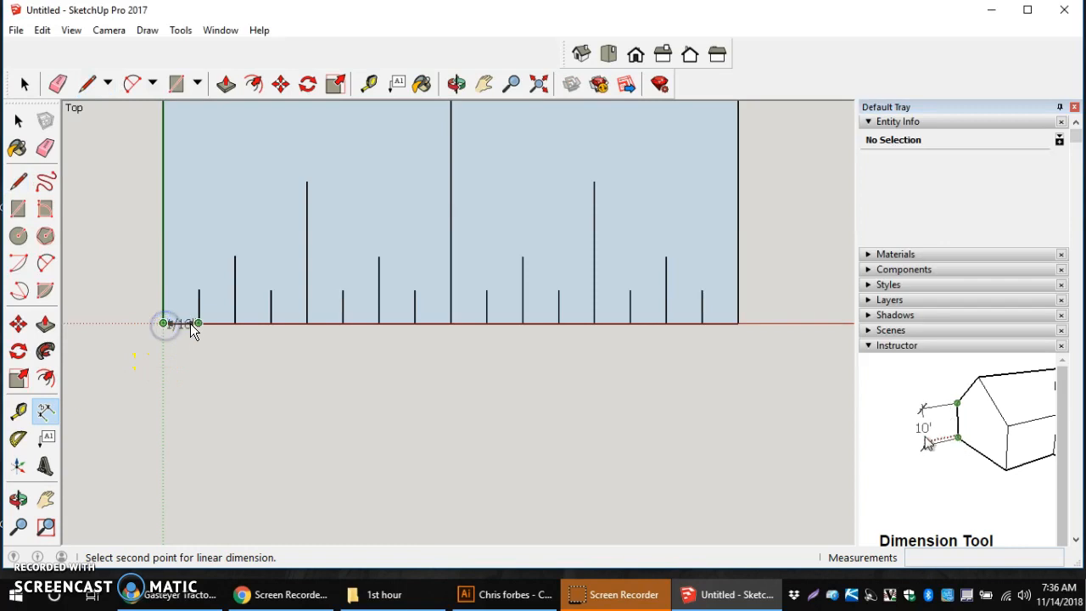
click(199, 323)
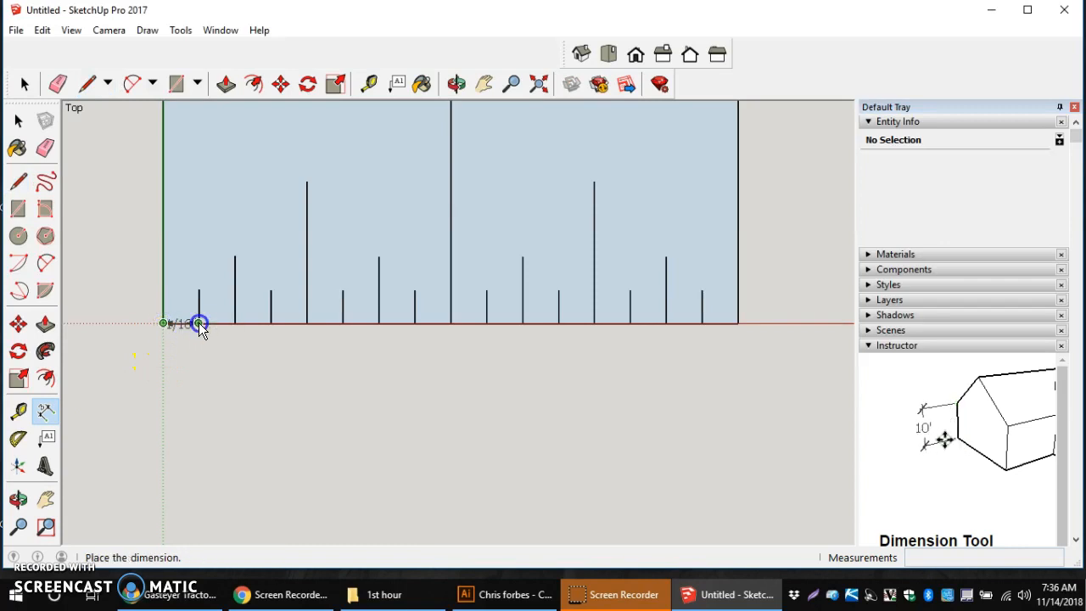
click(196, 370)
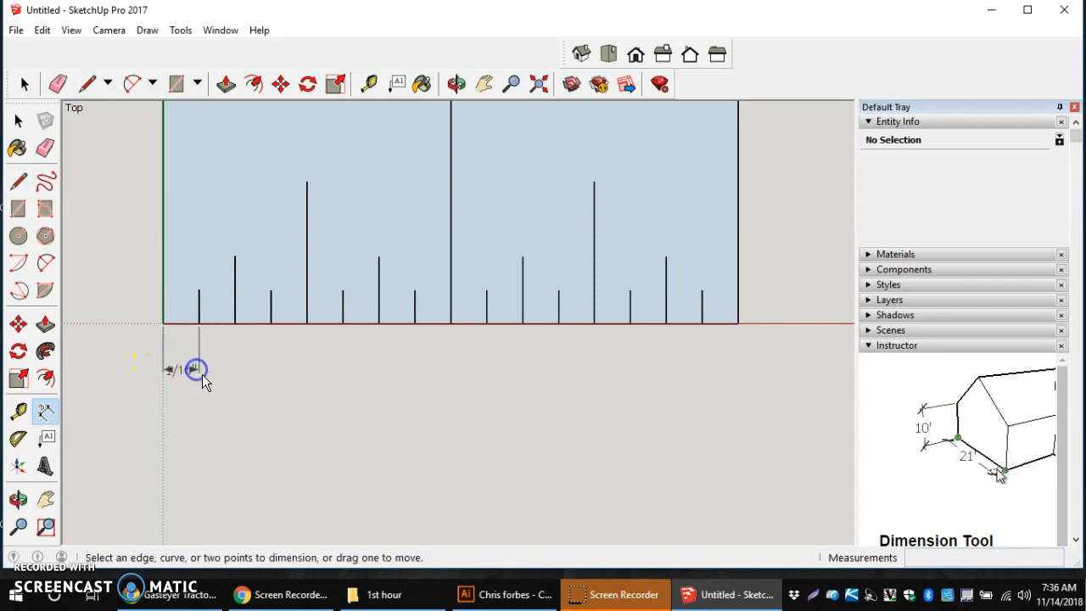
Step: Dimension the distance from the square's bottom-left corner to the first eighth line, placing the dimension below the first one
click(163, 324)
click(235, 322)
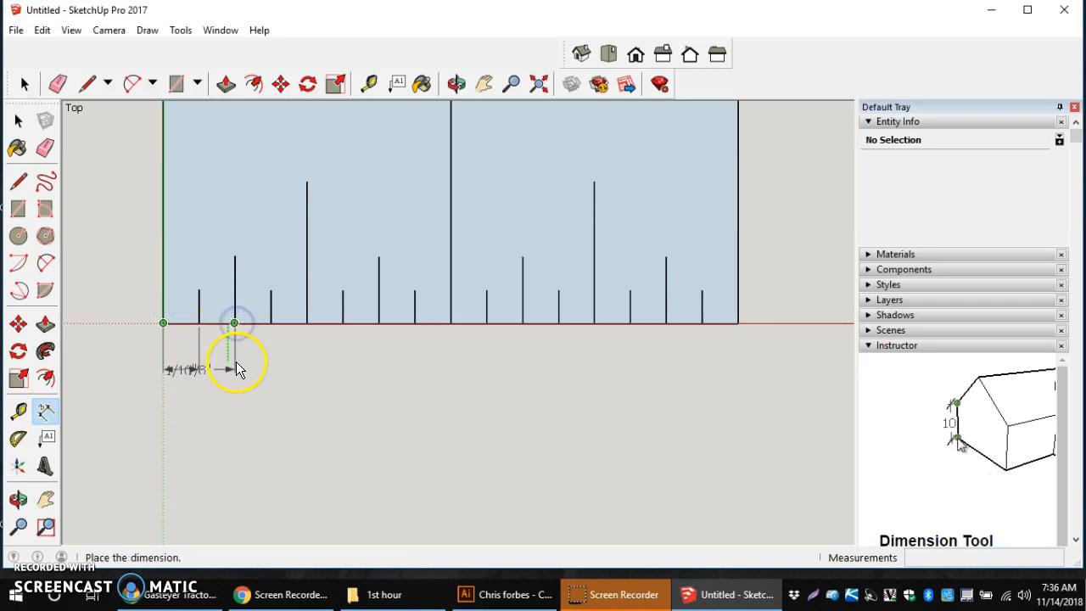
click(234, 397)
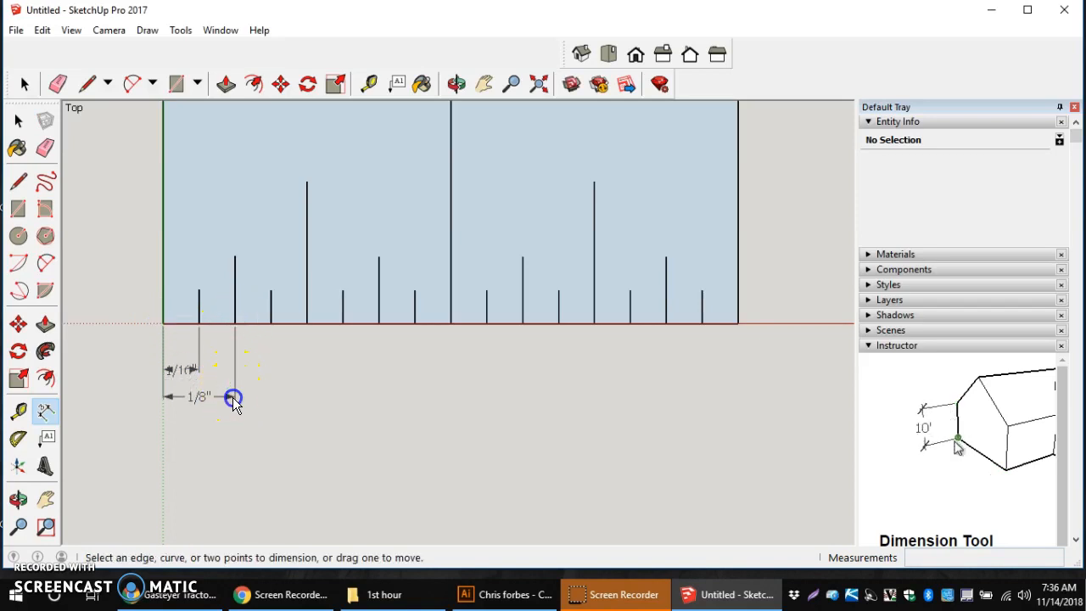
Step: Dimension the distances from the square's bottom-left corner to the third and fourth lines, stacking both below the existing dimensions
click(163, 324)
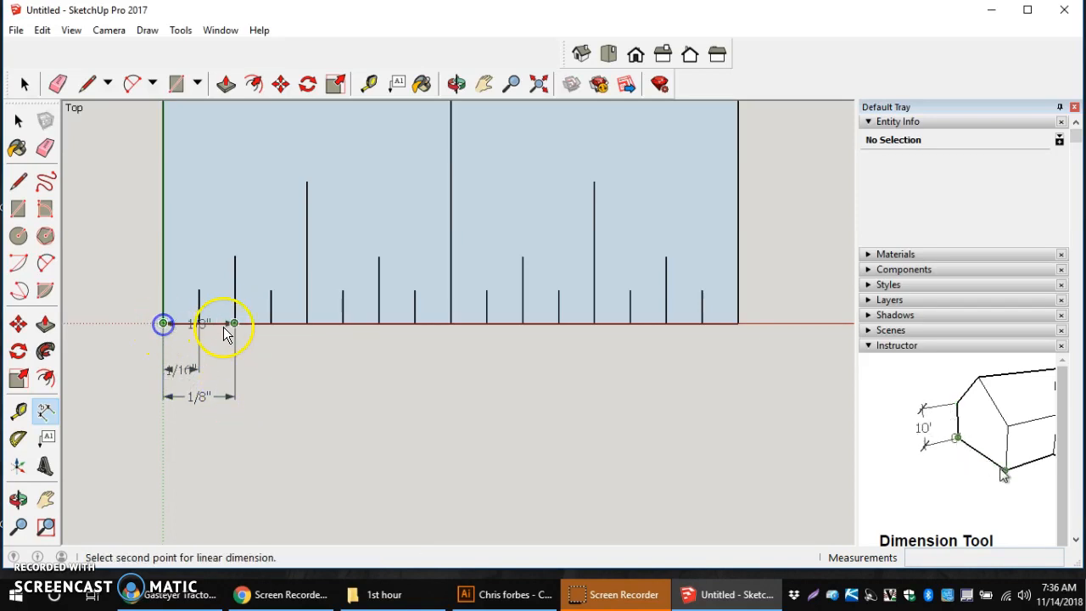
click(270, 324)
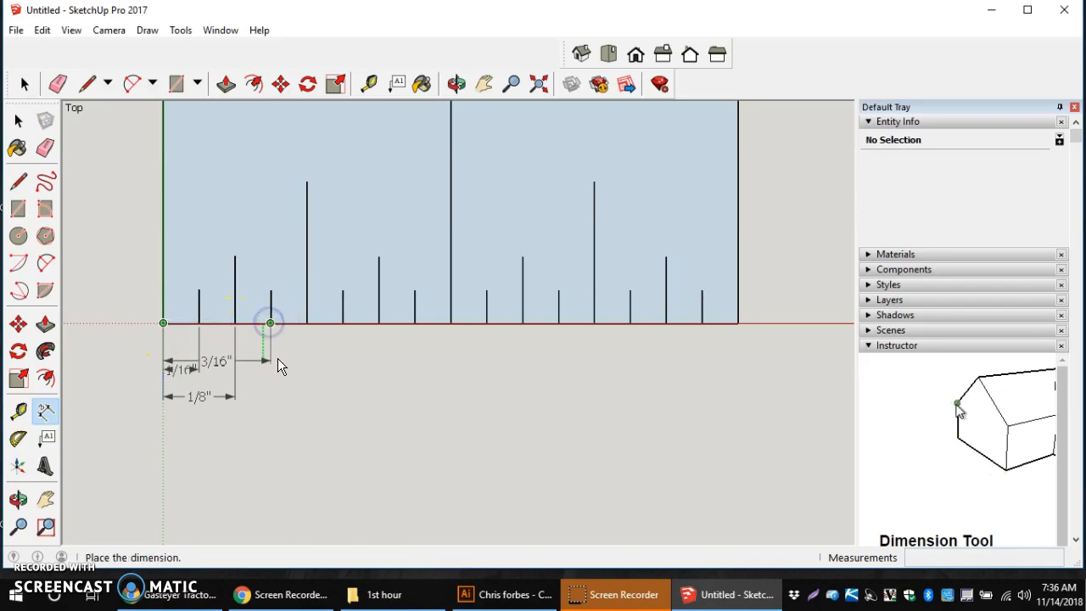
click(275, 429)
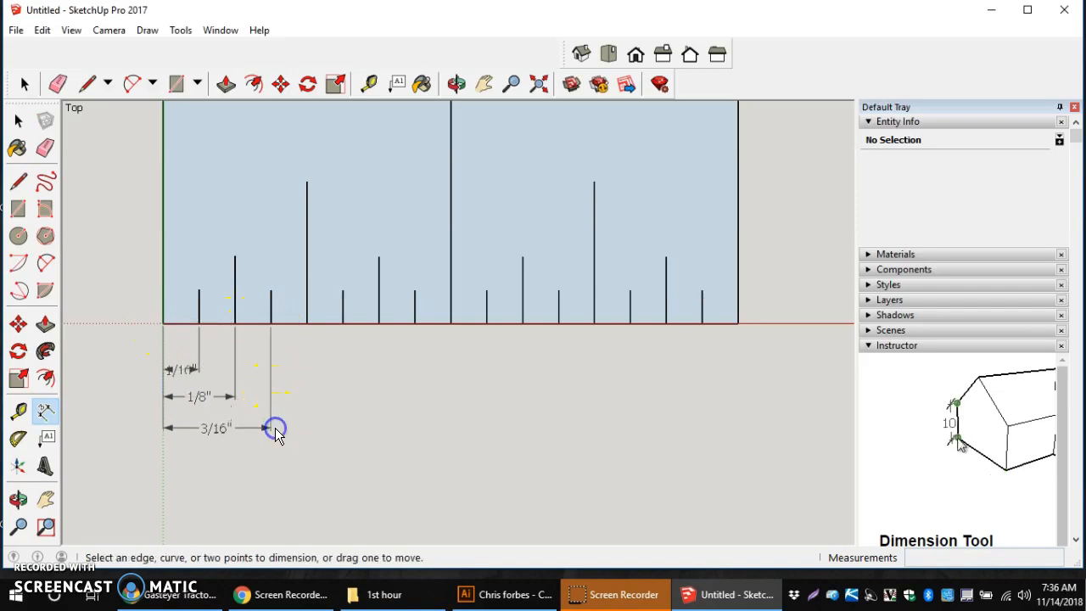
click(163, 323)
click(309, 325)
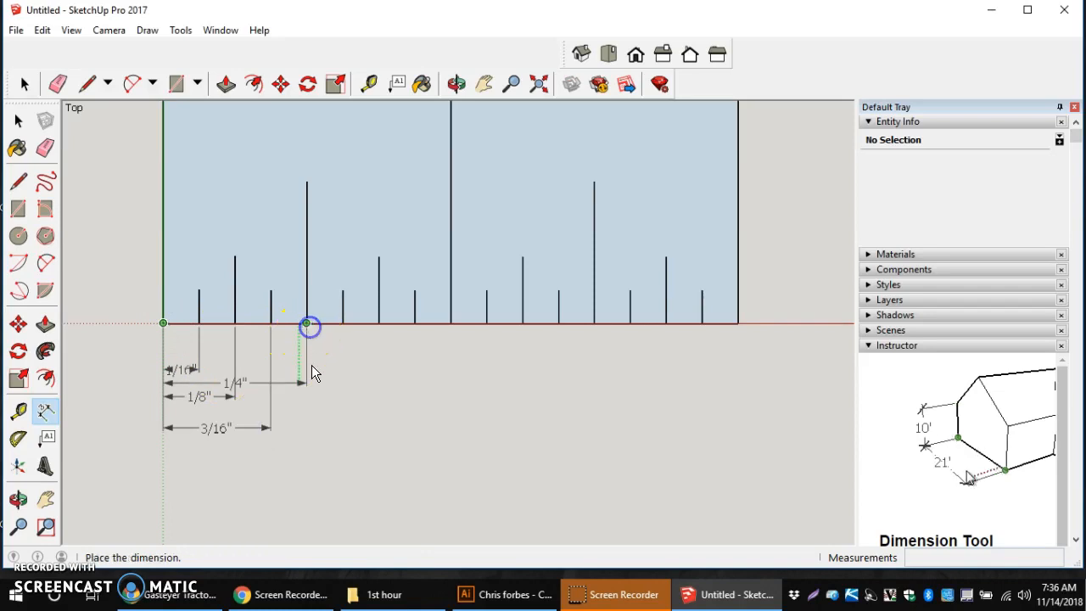
click(311, 464)
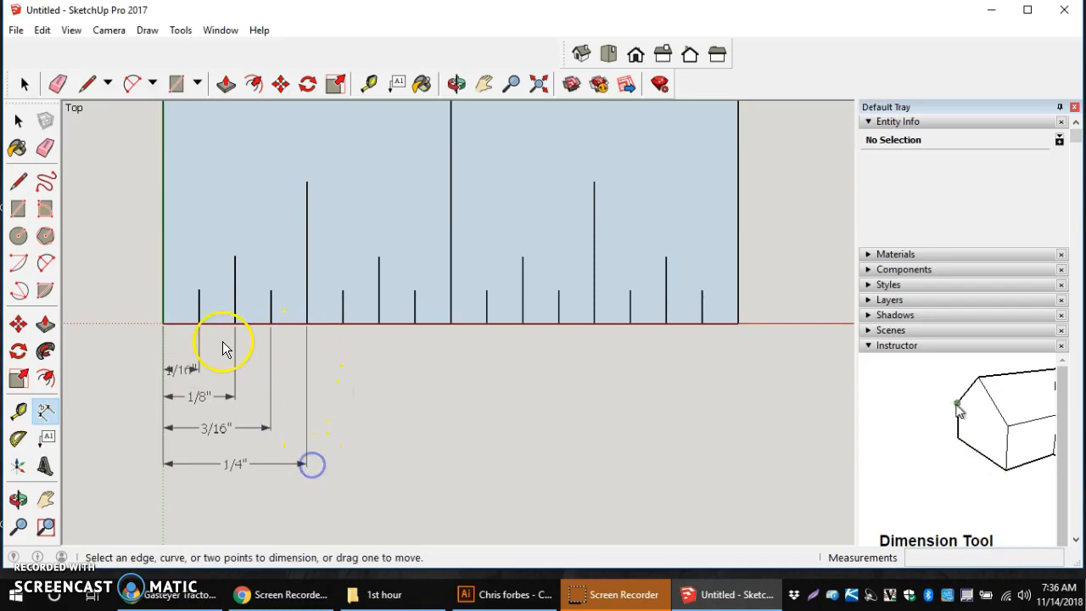
Step: Dimension the distance from the bottom-left corner to the fifth line, just past the quarter line, placing it below the previous dimension
click(163, 323)
click(343, 324)
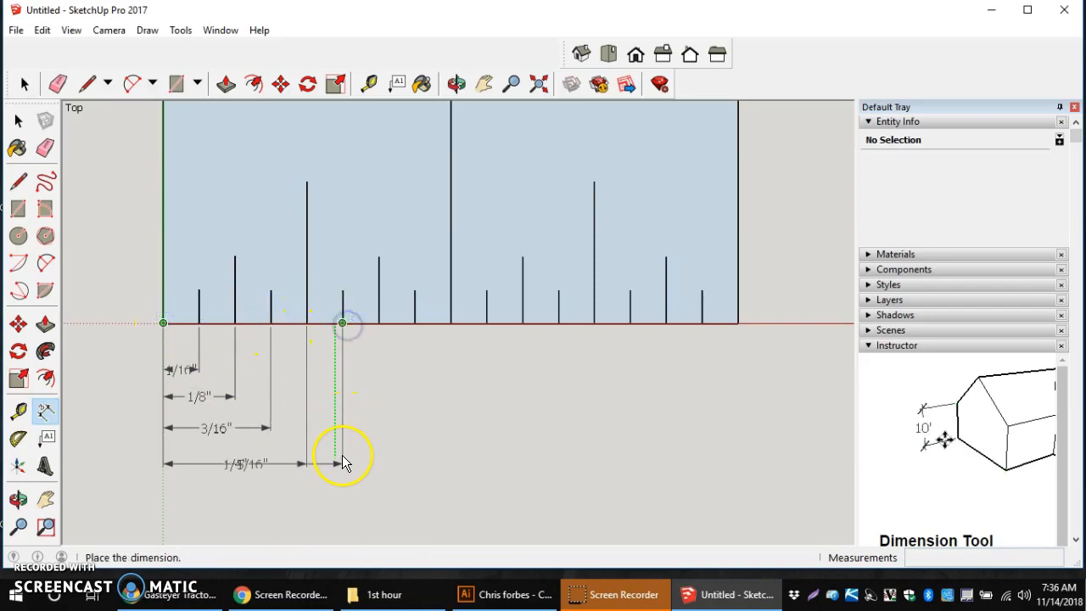
click(343, 495)
click(165, 325)
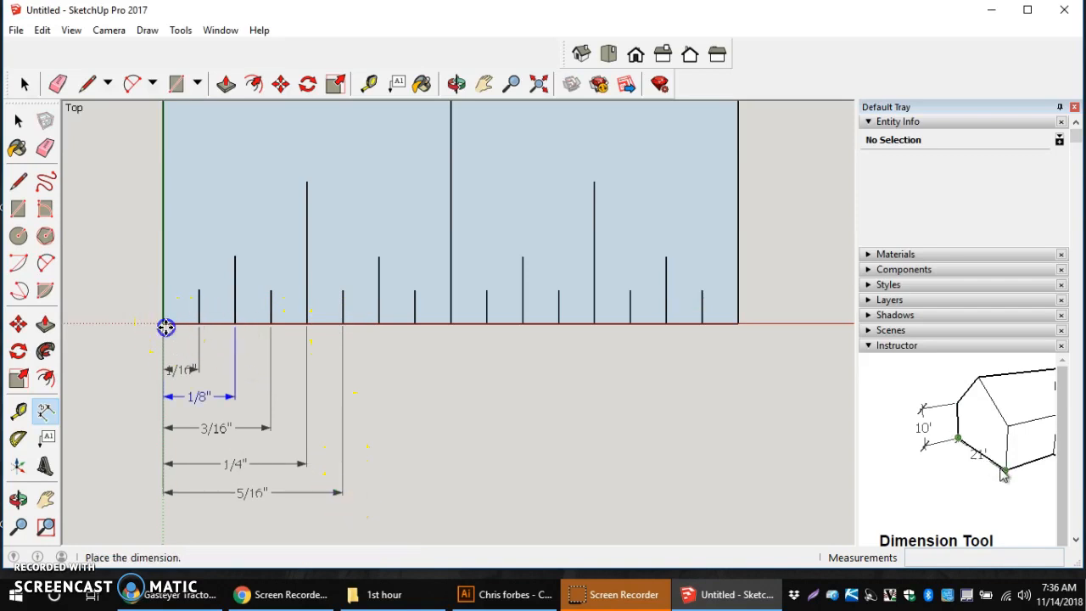
click(240, 324)
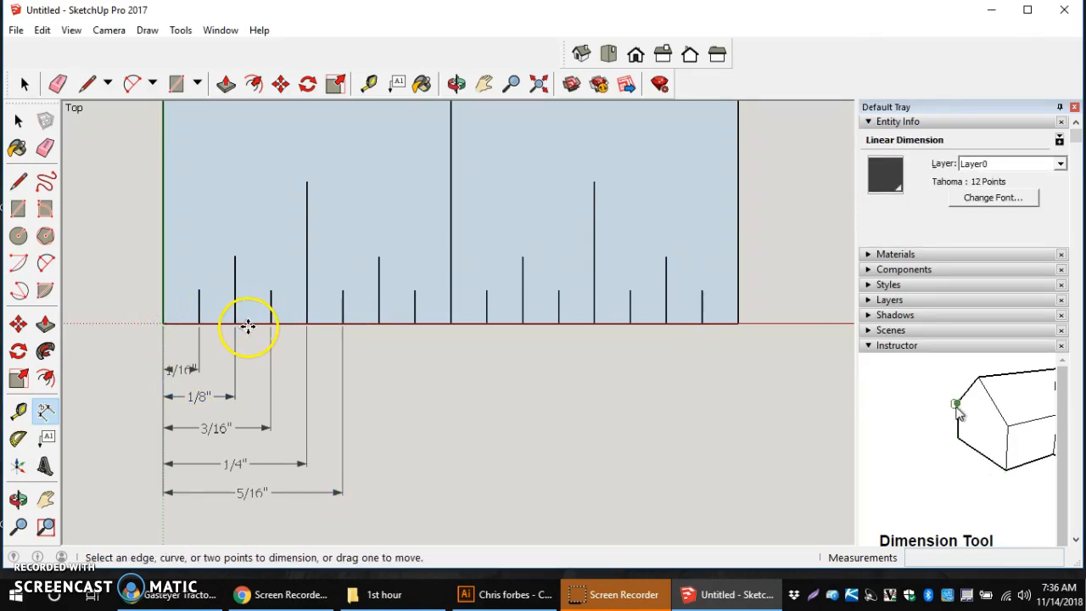
click(164, 325)
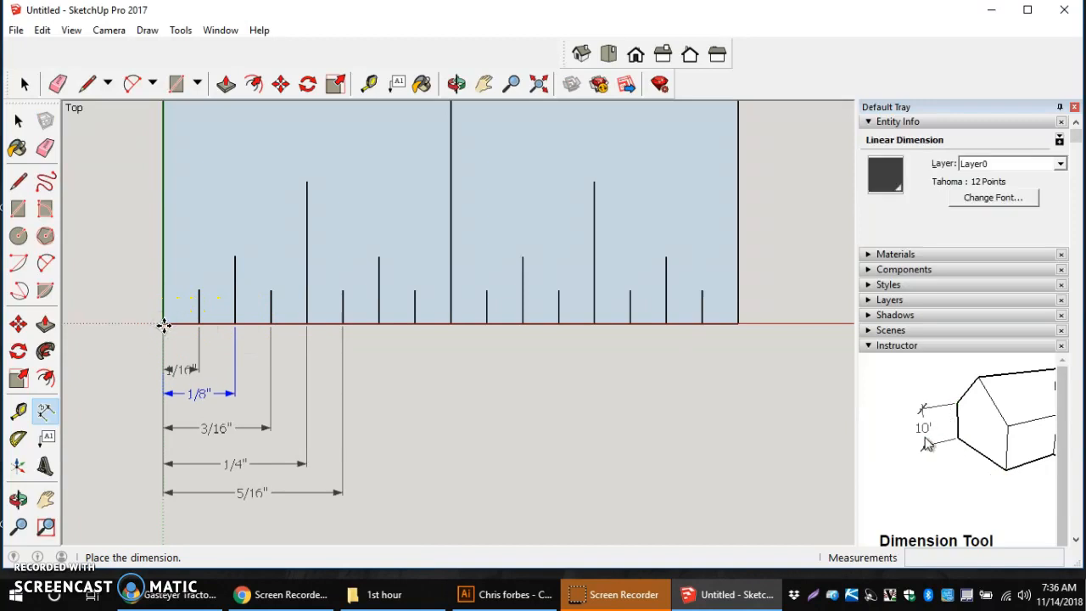
click(169, 325)
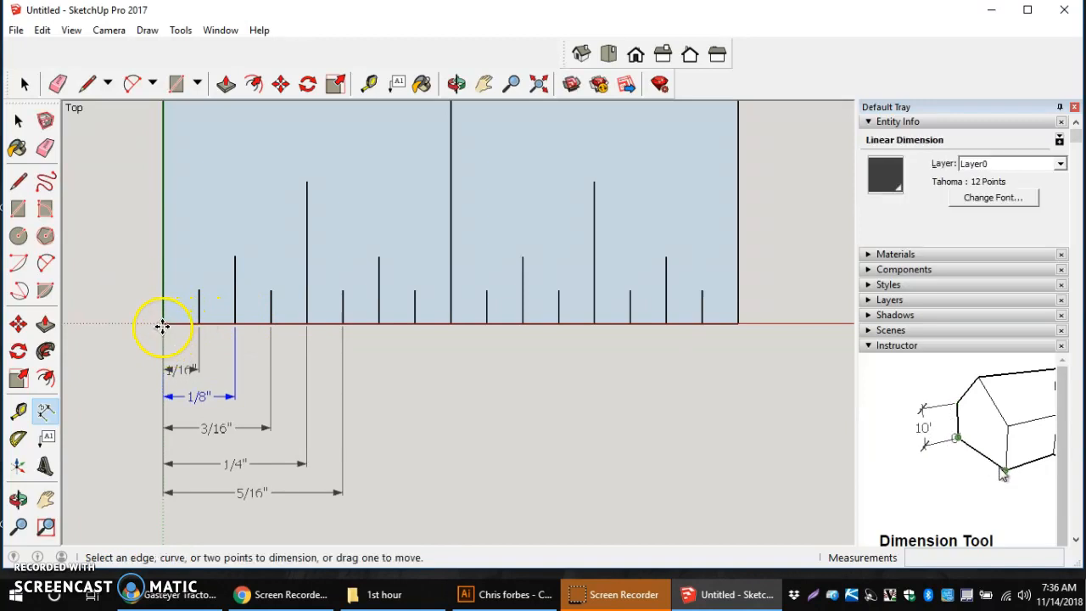
Step: Dimension the distance from the bottom-left corner to the second quarter's eighth line, placing it at the bottom of the stack
click(164, 324)
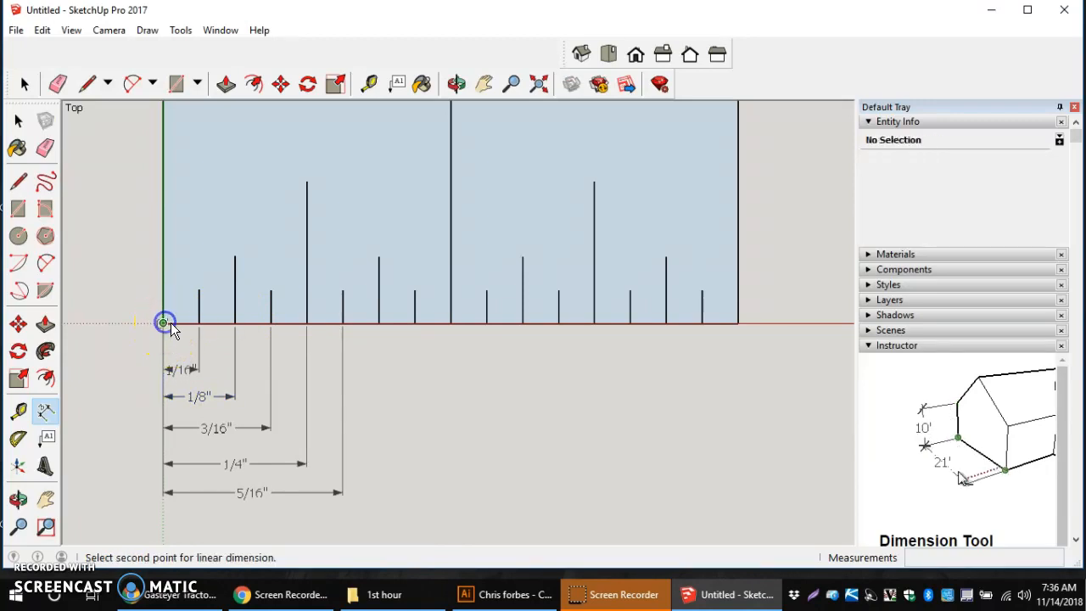
click(378, 323)
scroll(387, 399, down, 3)
scroll(388, 436, up, 2)
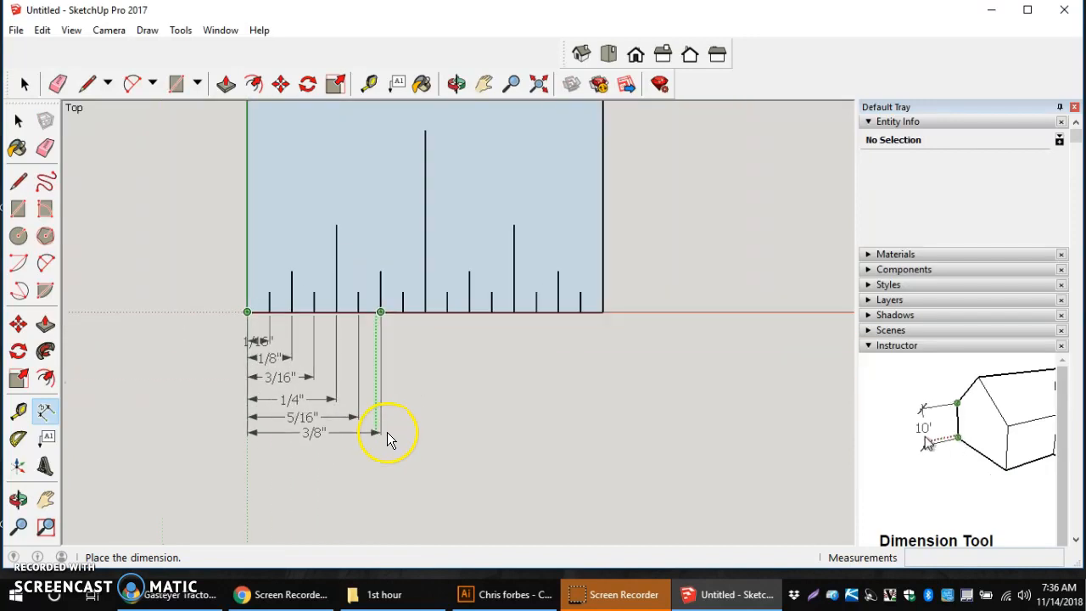
click(387, 436)
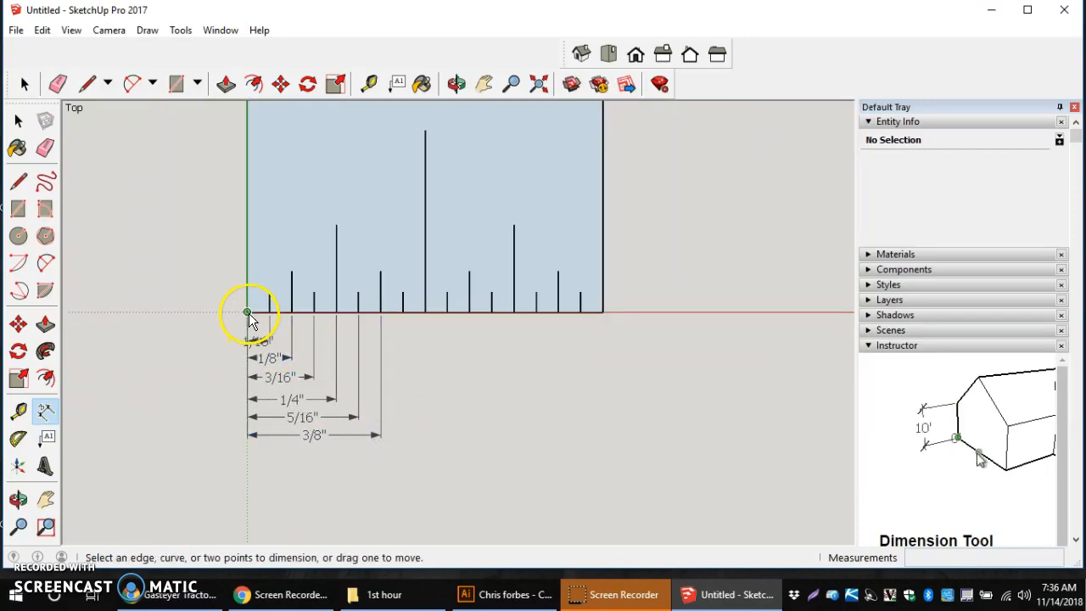
Step: Dimension the distances from the bottom-left corner to the seventh line and to the tall middle line, each below the last dimension
click(247, 312)
click(403, 313)
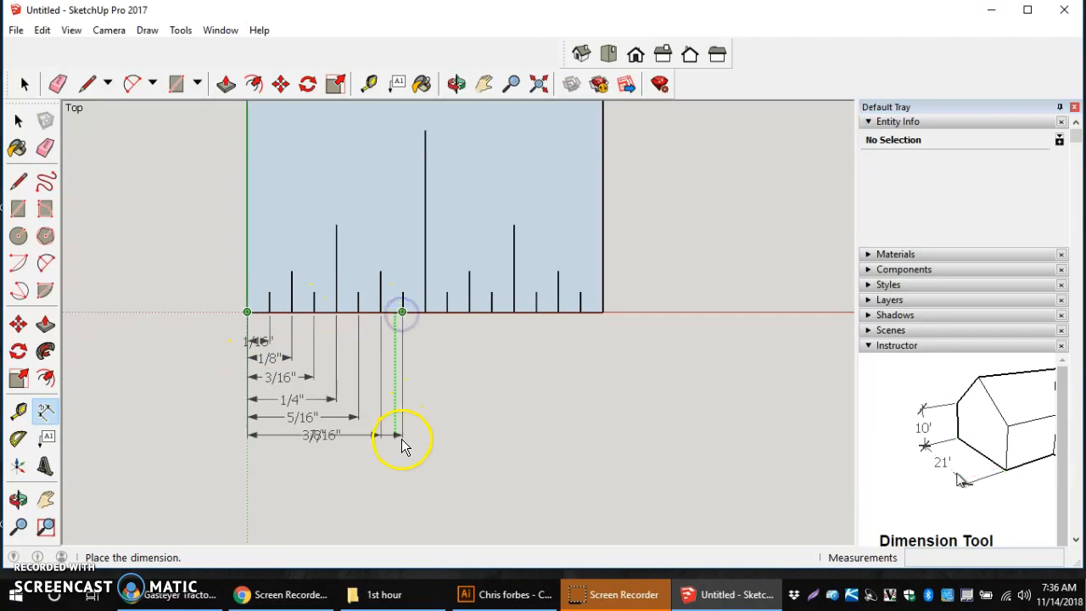
click(404, 458)
click(247, 312)
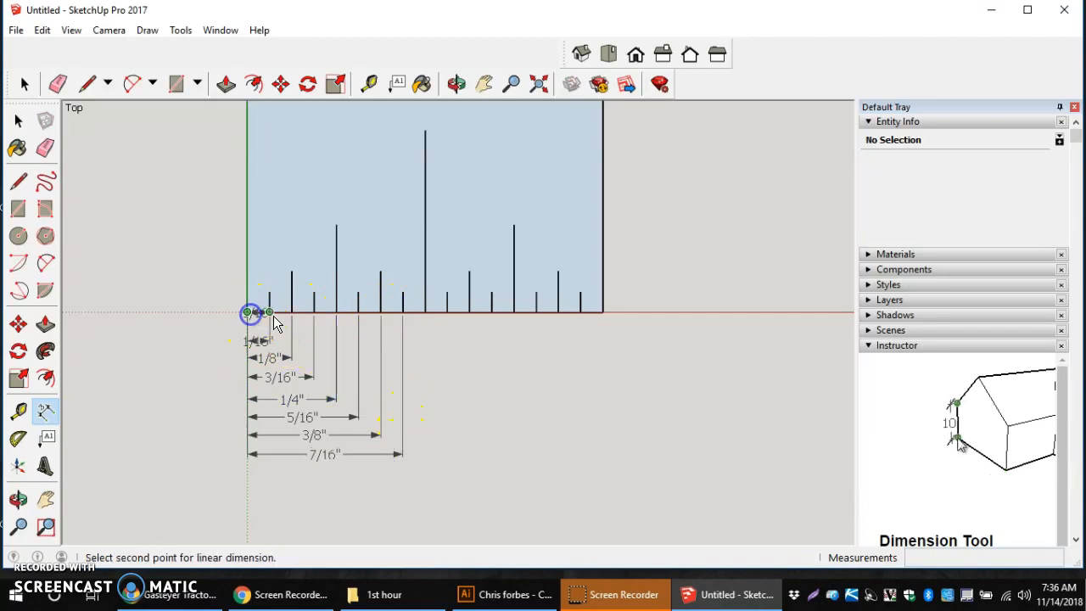
click(424, 313)
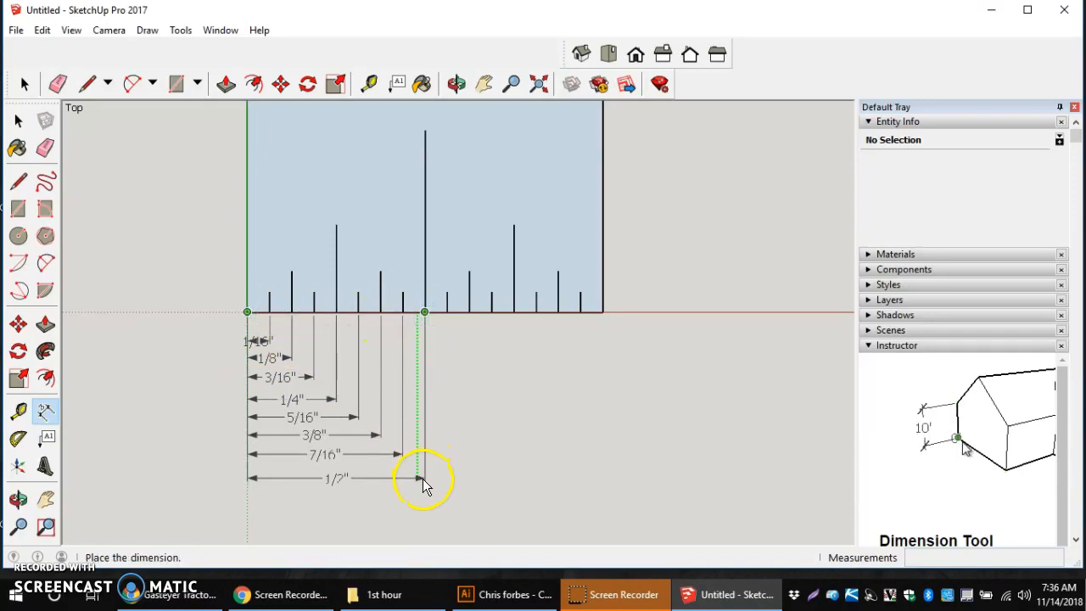
click(423, 479)
Step: Dimension the distances from the bottom-left corner to the first two lines past the middle line, continuing the stack downward
click(247, 312)
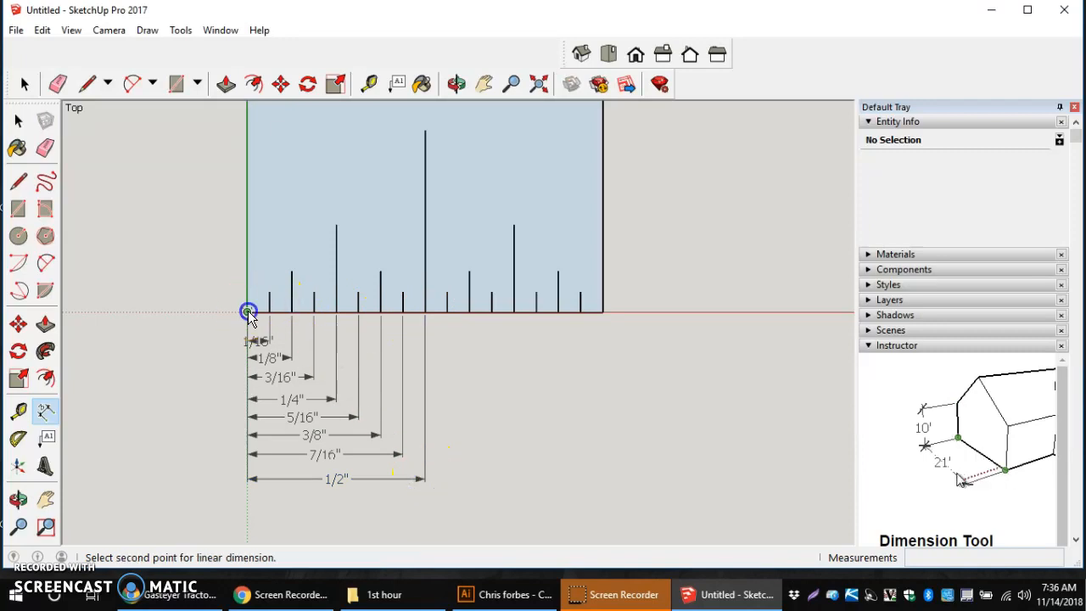
click(446, 312)
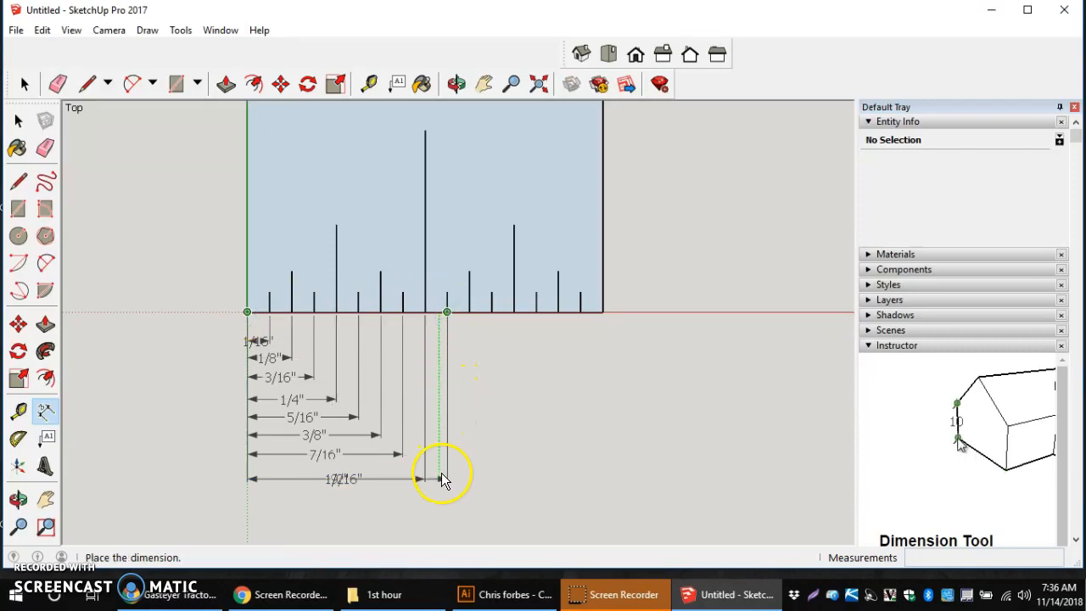
click(440, 501)
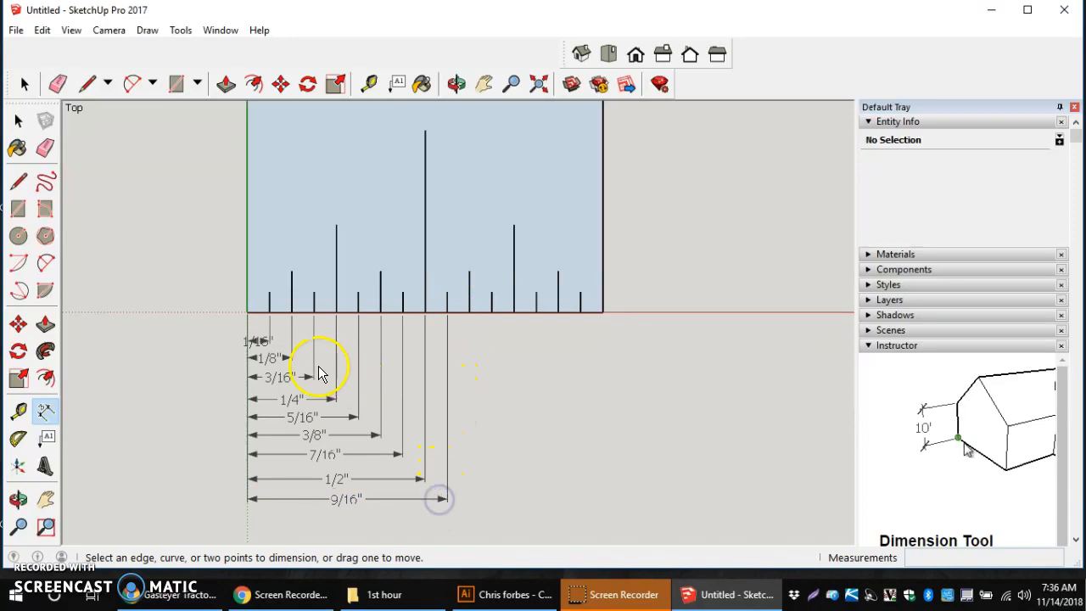
click(247, 313)
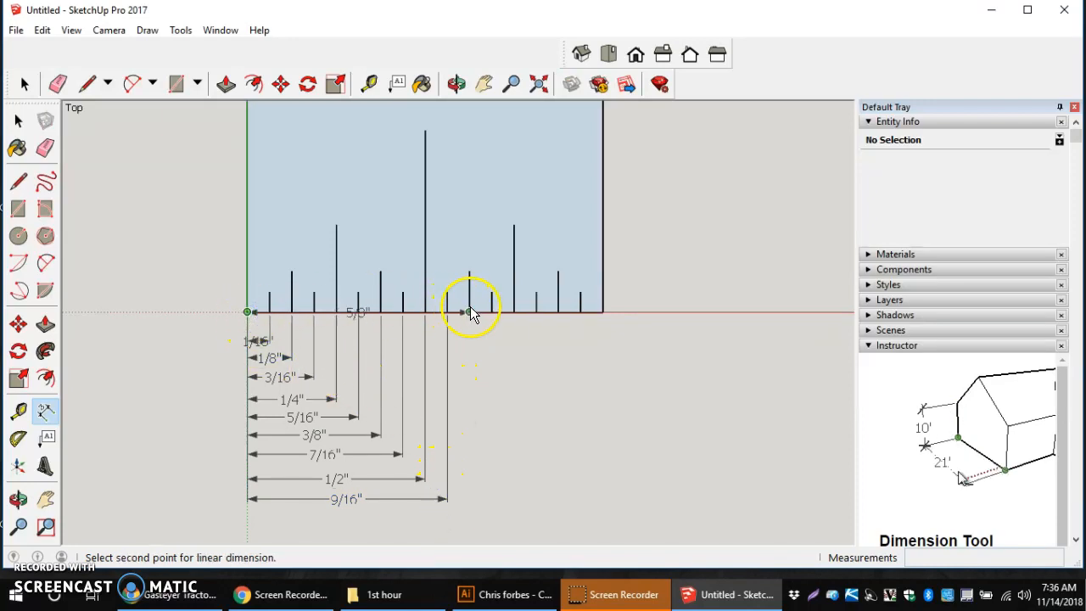
click(470, 312)
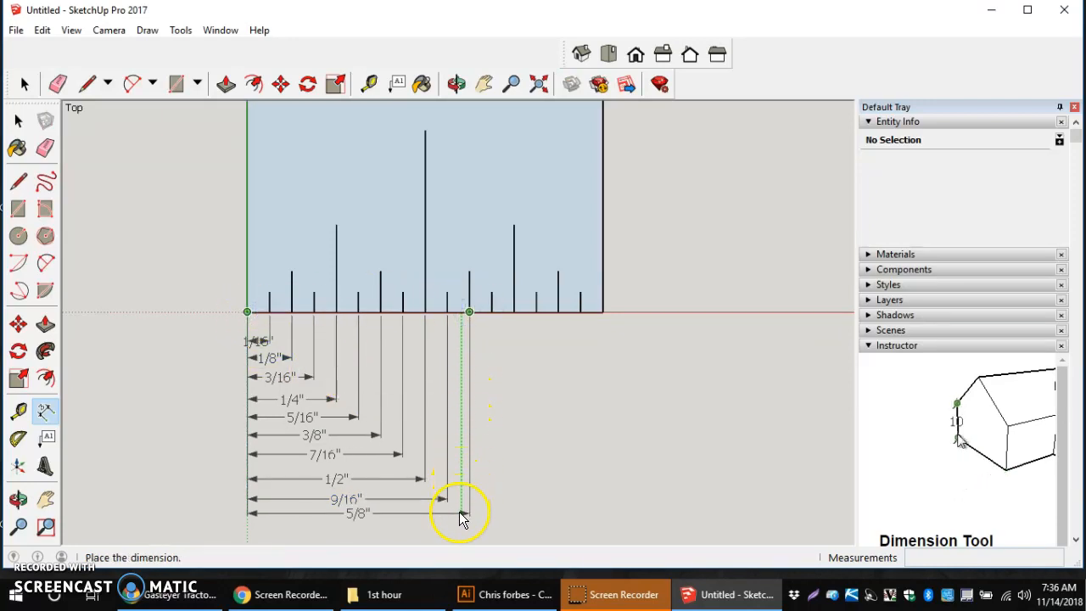
click(461, 521)
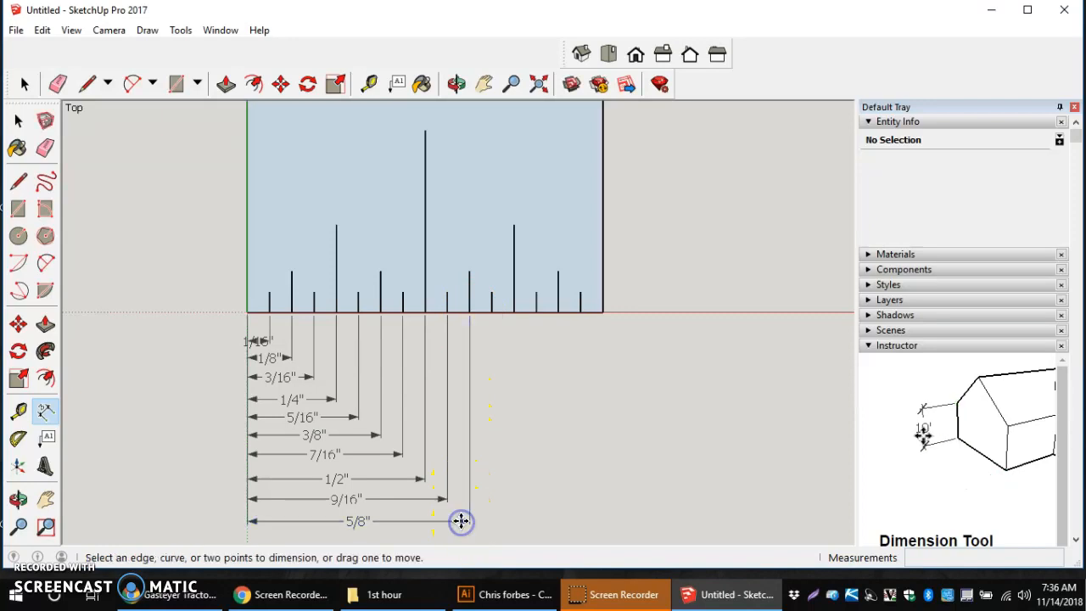
Step: Dimension the distances from the bottom-left corner to the eleventh line and the three-quarter line, placing each lower in the stack
click(249, 313)
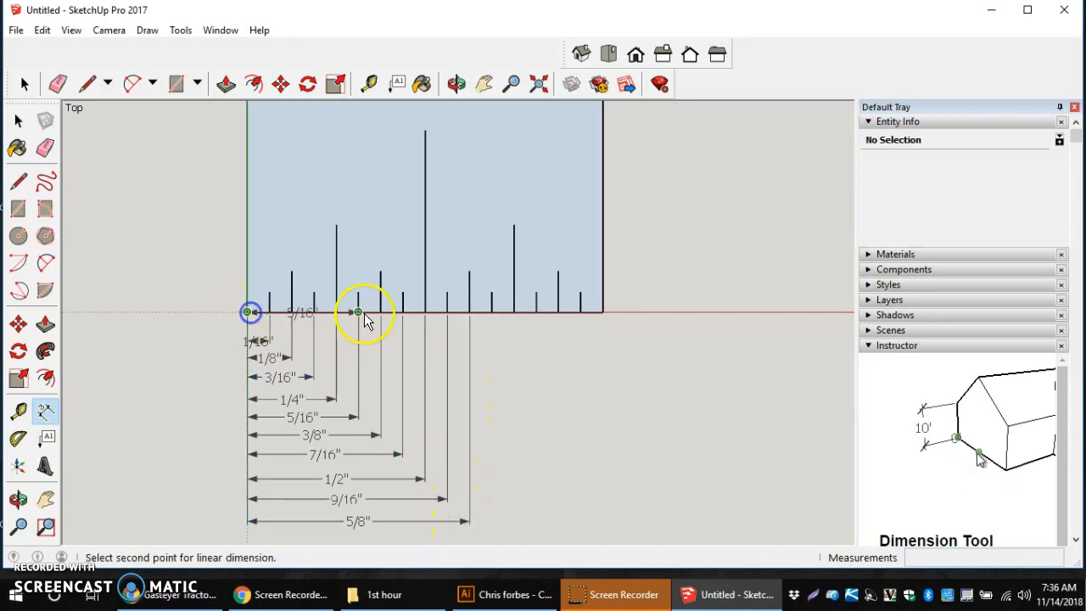
click(492, 314)
scroll(497, 390, down, 2)
scroll(493, 420, up, 1)
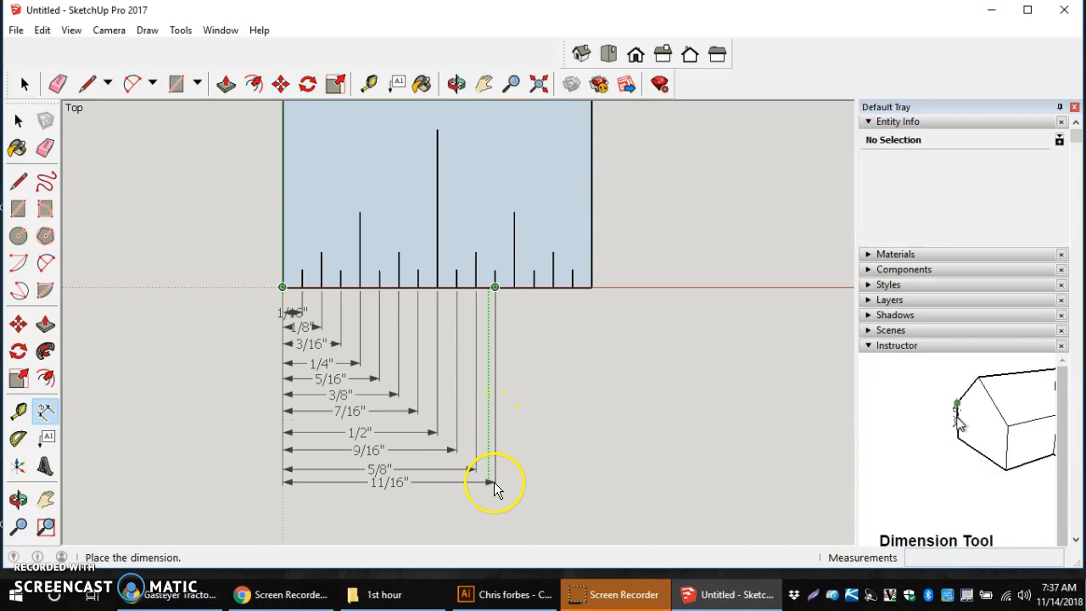
click(493, 489)
click(282, 287)
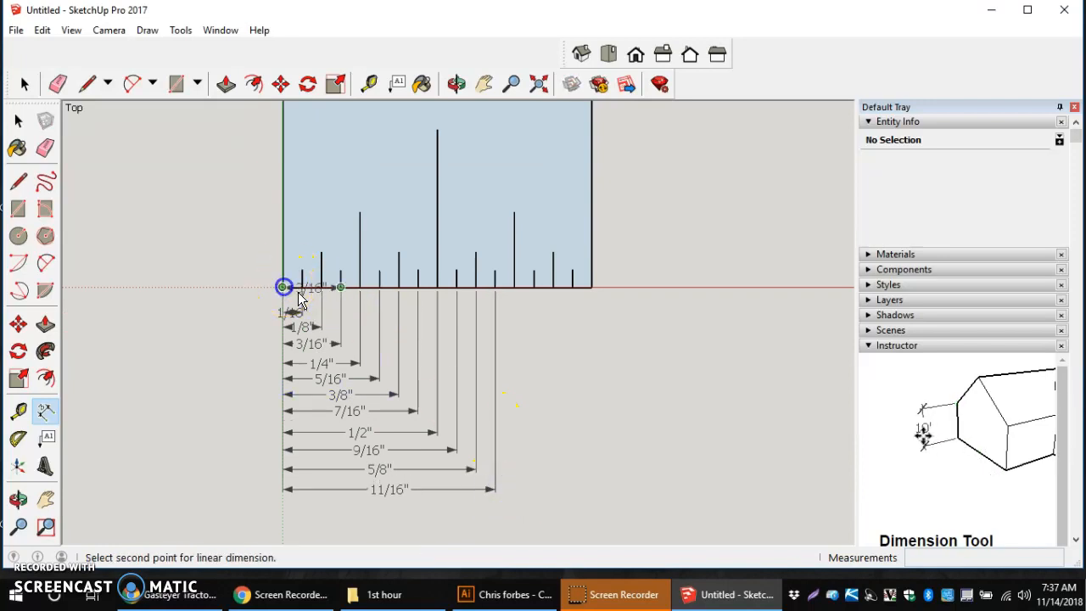
click(515, 289)
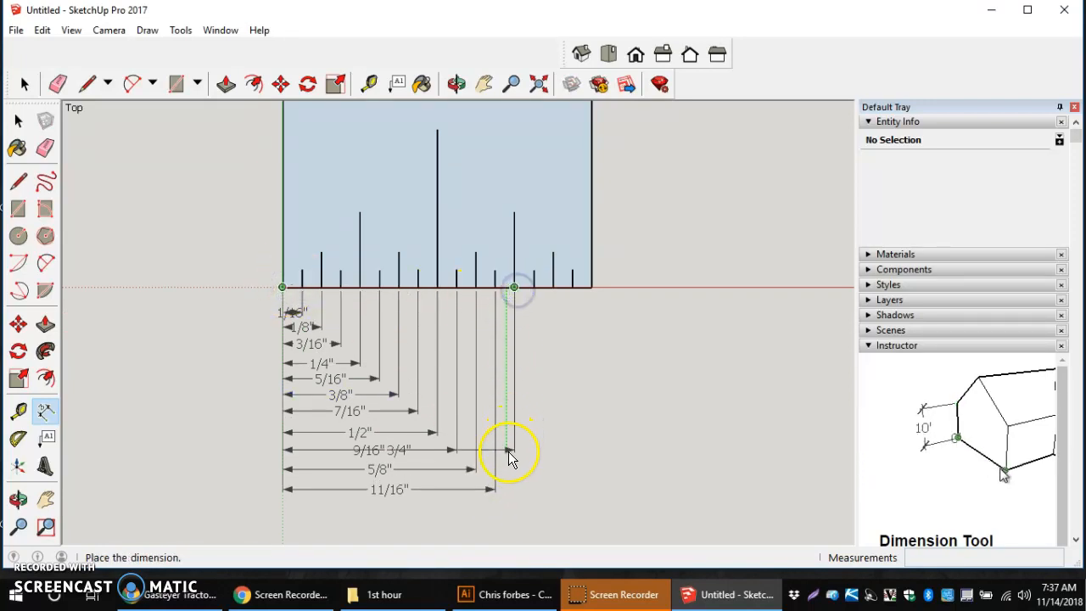
click(503, 507)
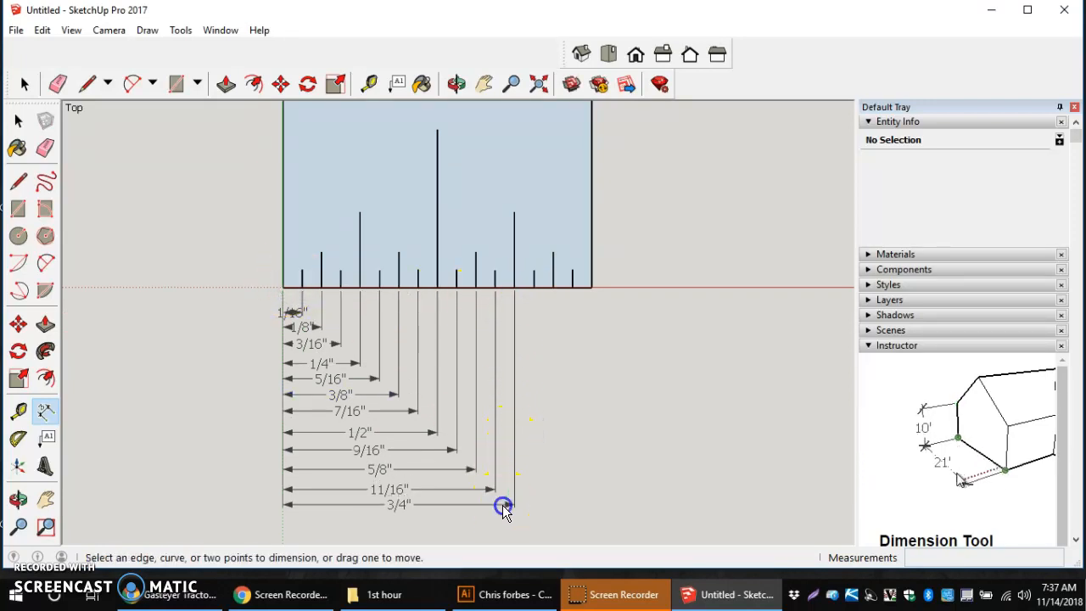
Step: Dimension the distances from the bottom-left corner to the thirteenth line and the last quarter's eighth line, below the existing stack
click(282, 287)
click(533, 289)
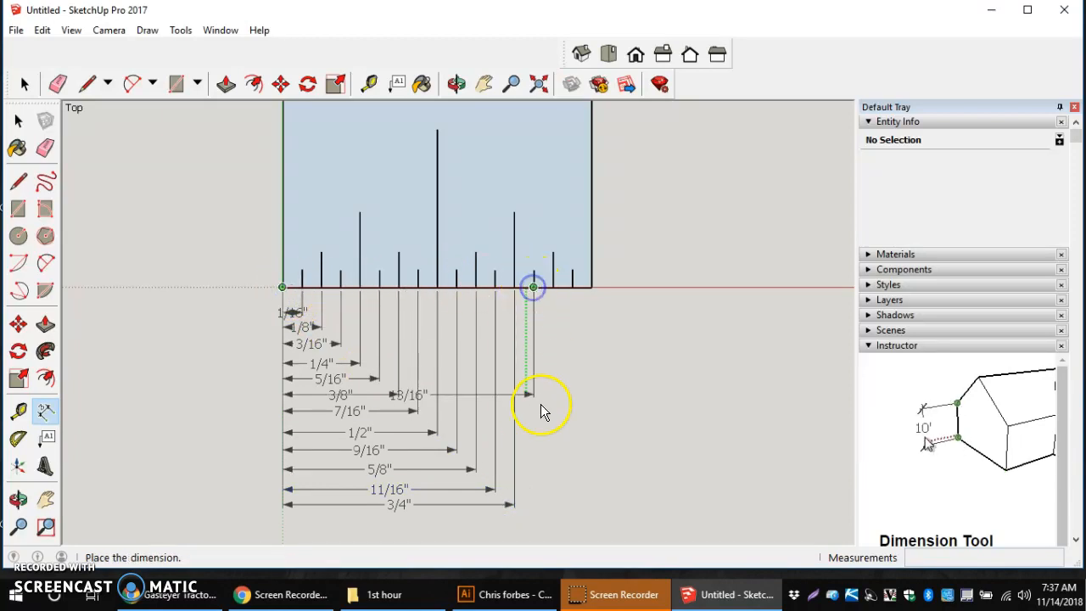
click(536, 524)
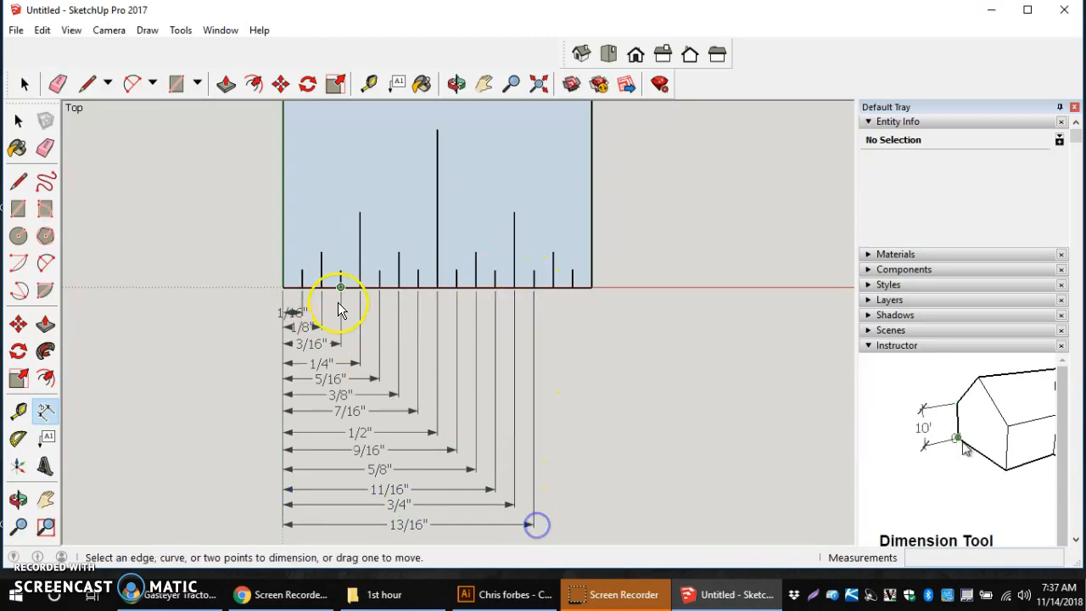
click(283, 287)
click(553, 289)
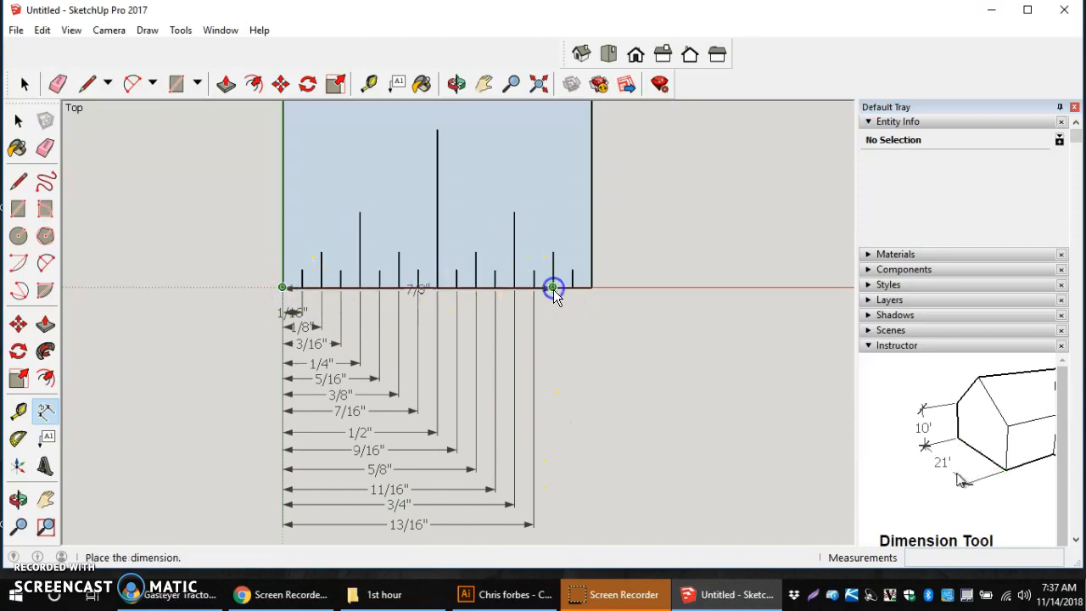
scroll(553, 290, down, 3)
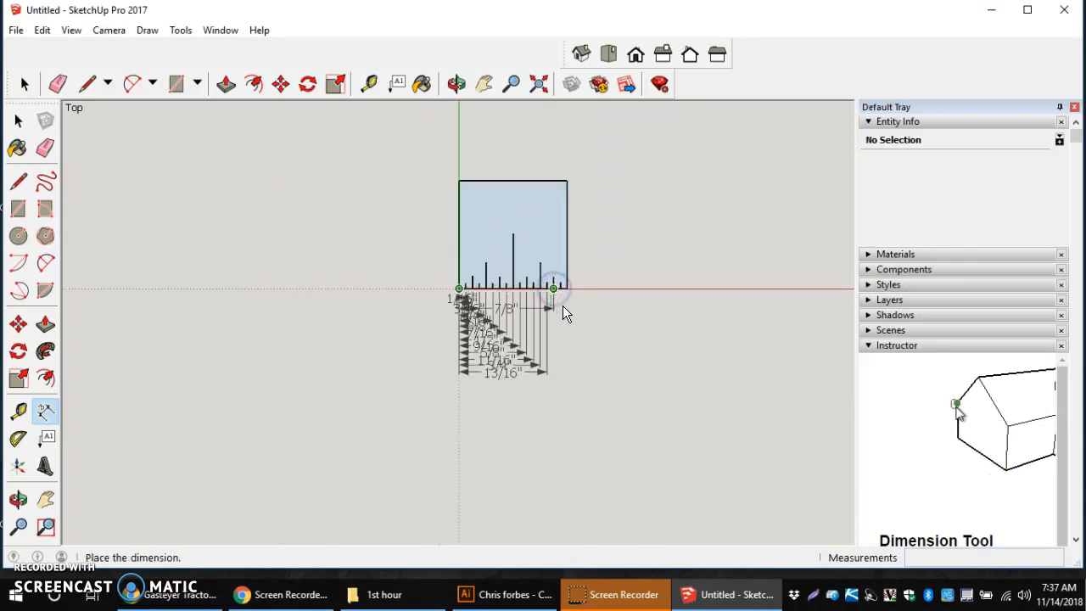
click(566, 386)
scroll(567, 373, up, 3)
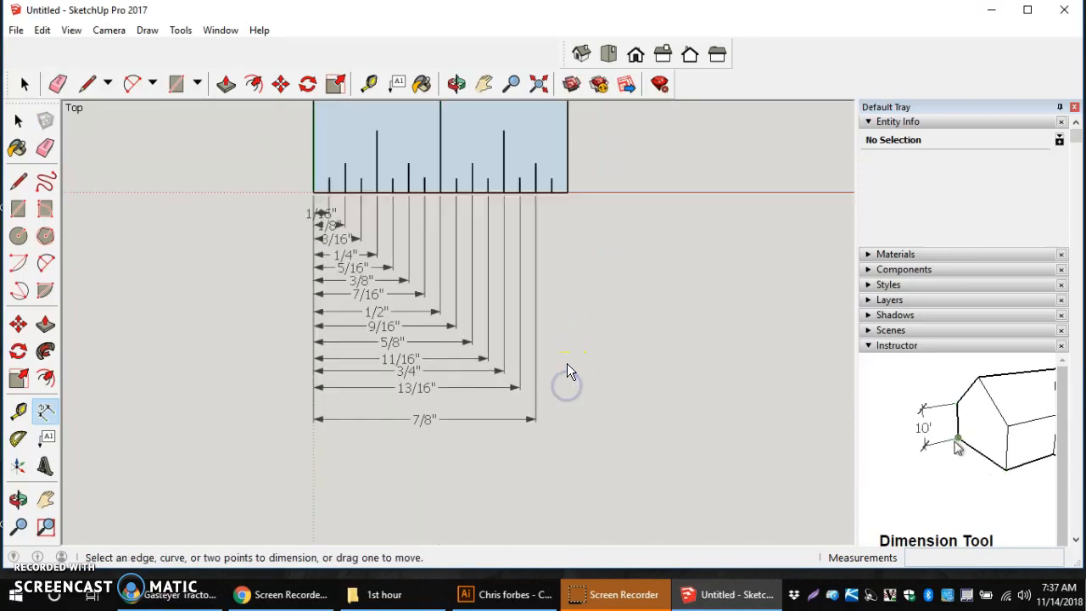
Step: Dimension the distance from the bottom-left corner to the last sixteenth line, placing it beneath all the other dimensions
click(315, 192)
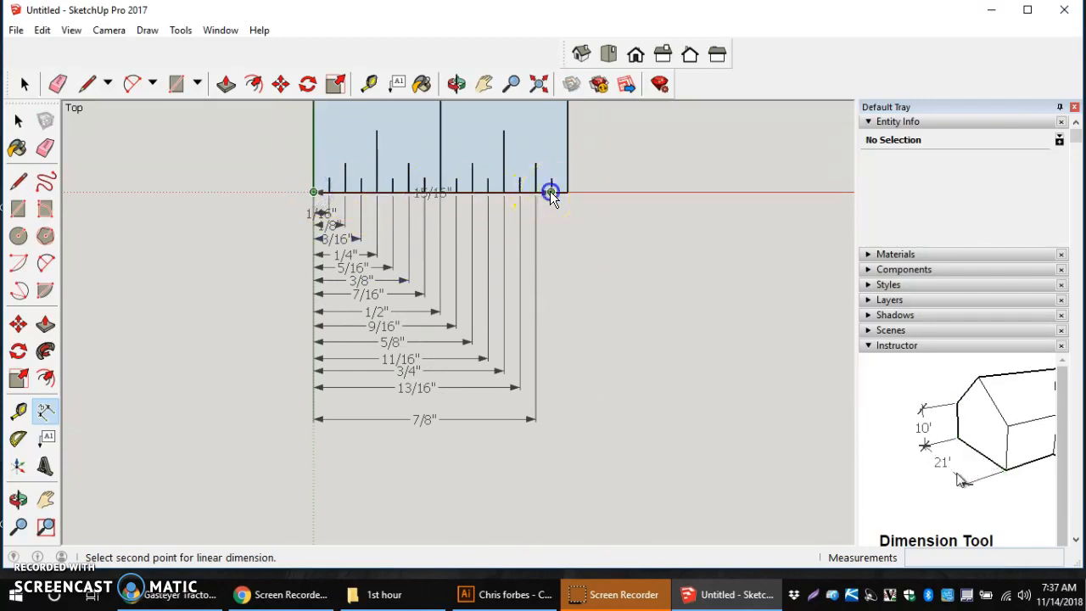
click(550, 192)
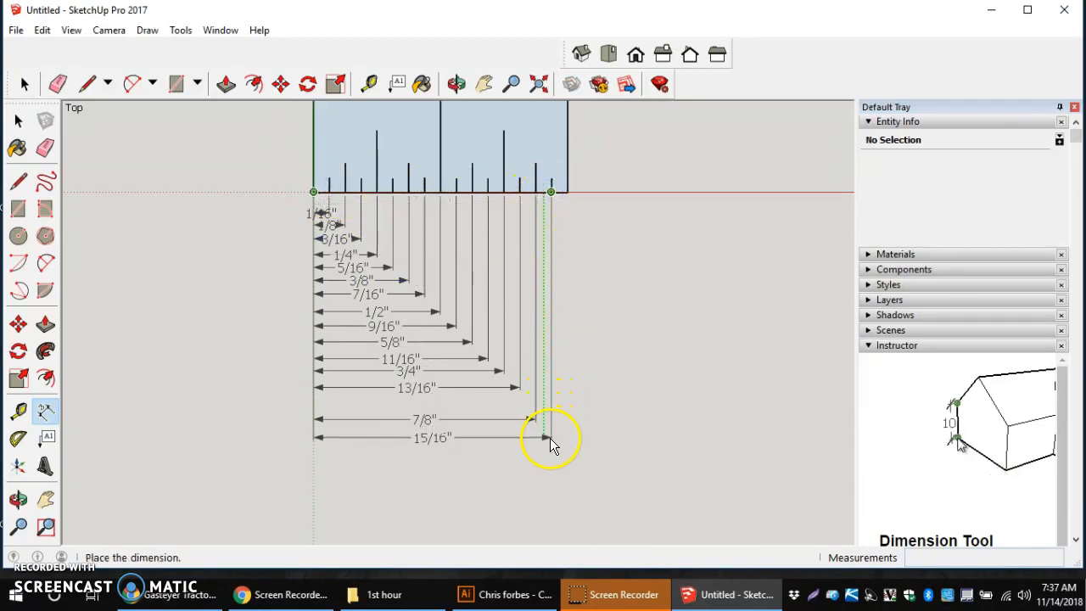
click(554, 438)
Step: Dimension the square's full width from its bottom-left corner to its bottom-right corner, placing it beneath all the other dimensions
click(314, 192)
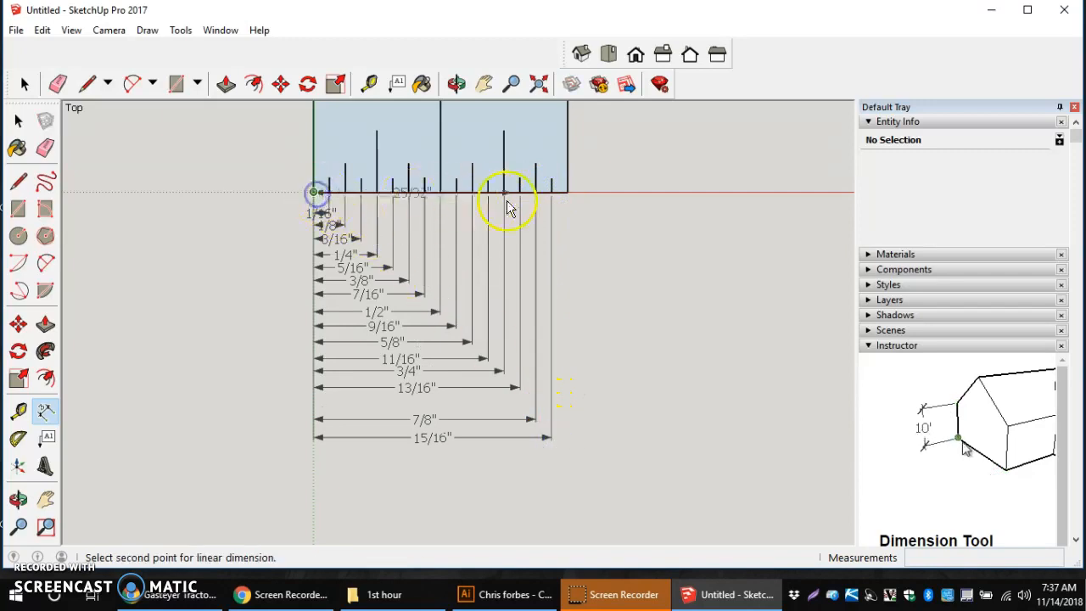
click(567, 192)
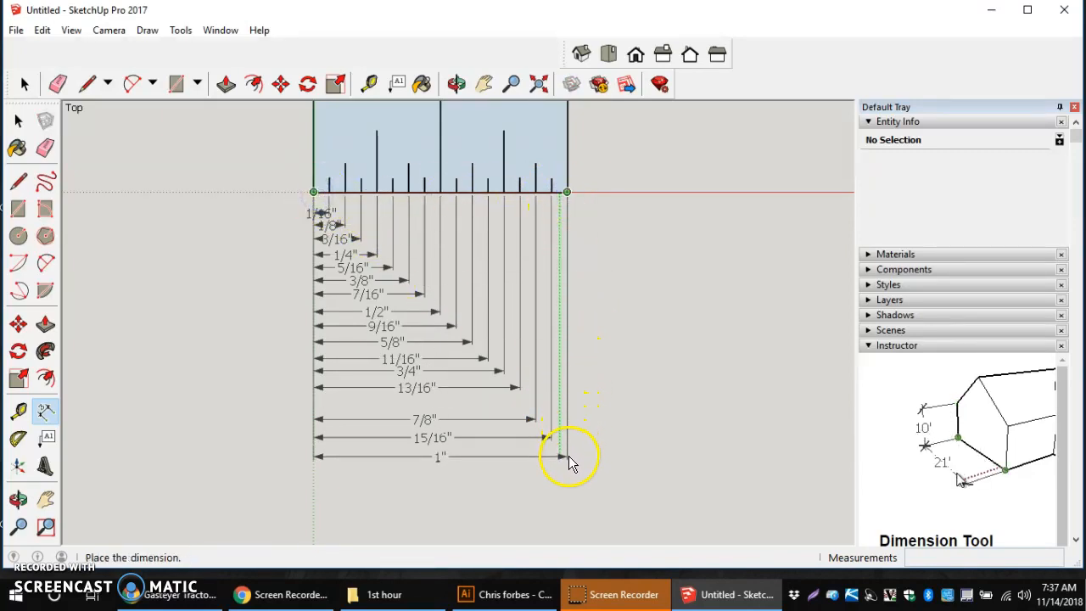
click(571, 459)
scroll(605, 365, down, 3)
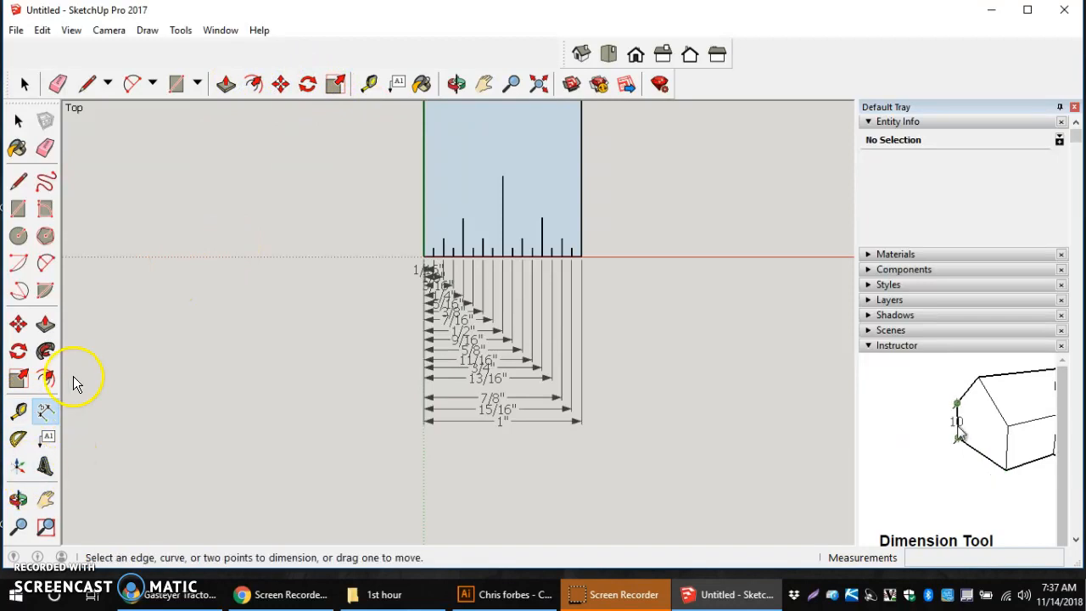
click(538, 83)
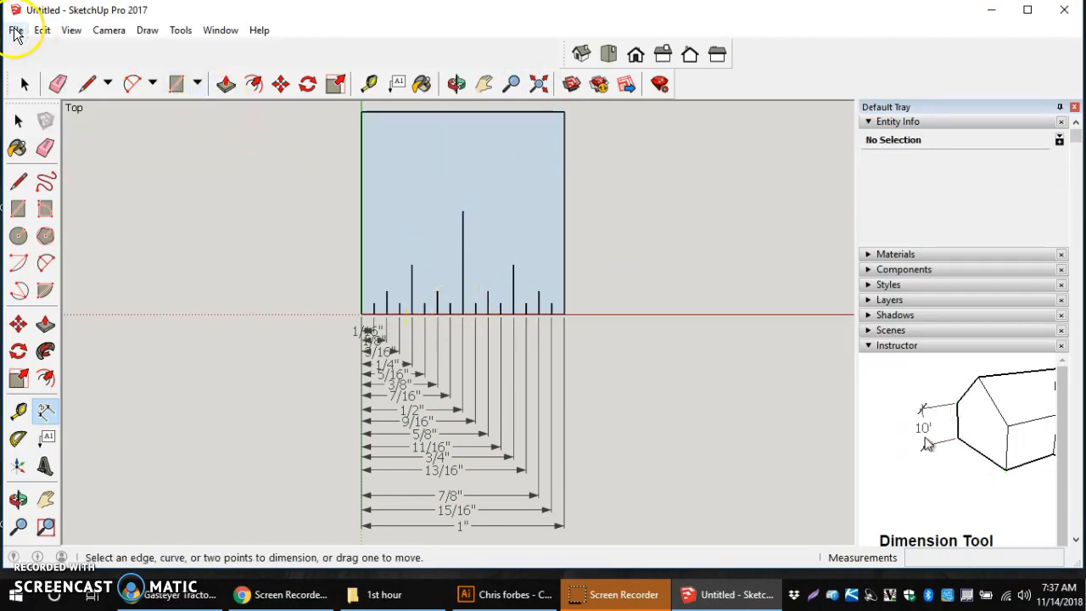
Step: Save the model to the Desktop as Untitled.skp in the SketchUp Models format, and minimize the program window
click(15, 32)
click(40, 100)
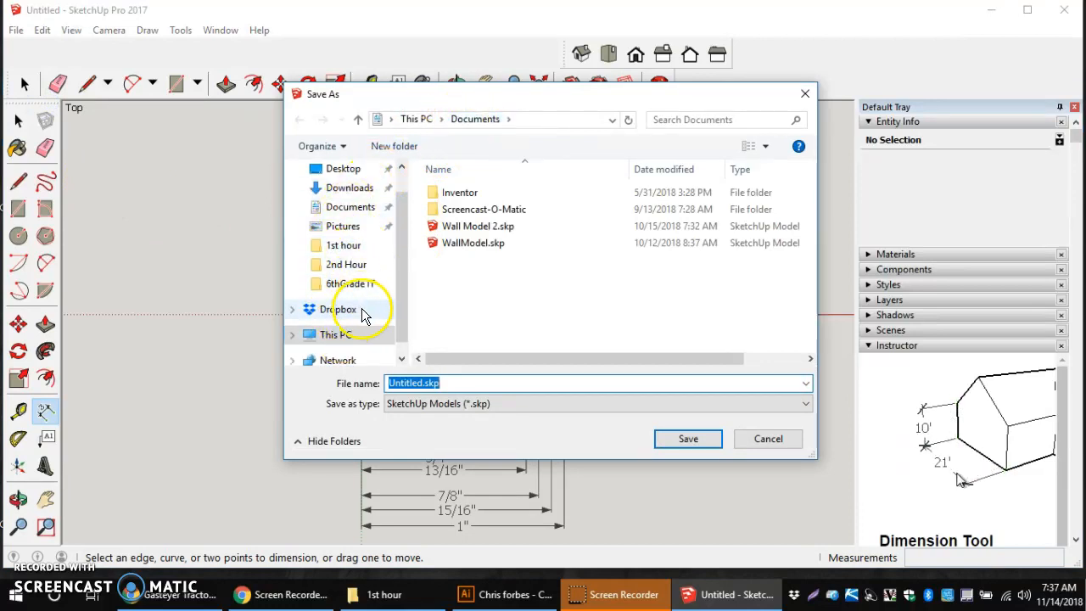
click(350, 172)
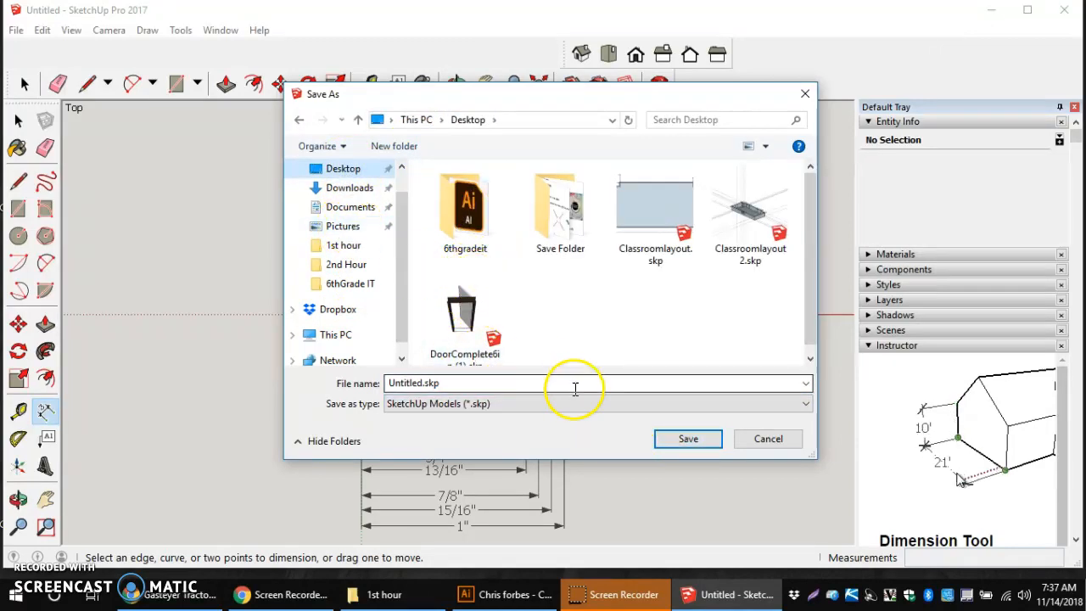
click(692, 443)
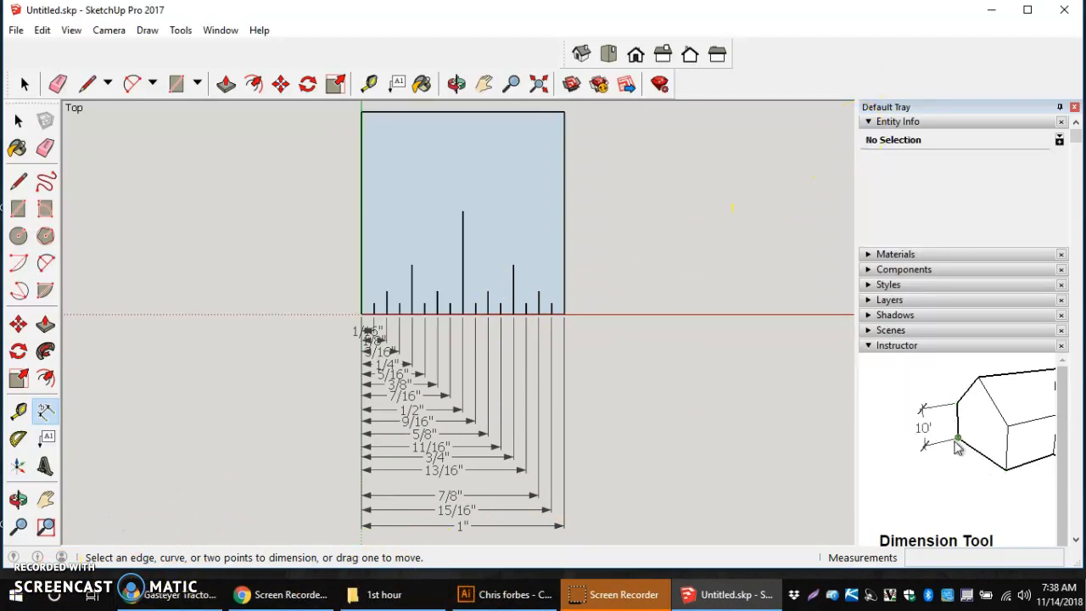
click(993, 12)
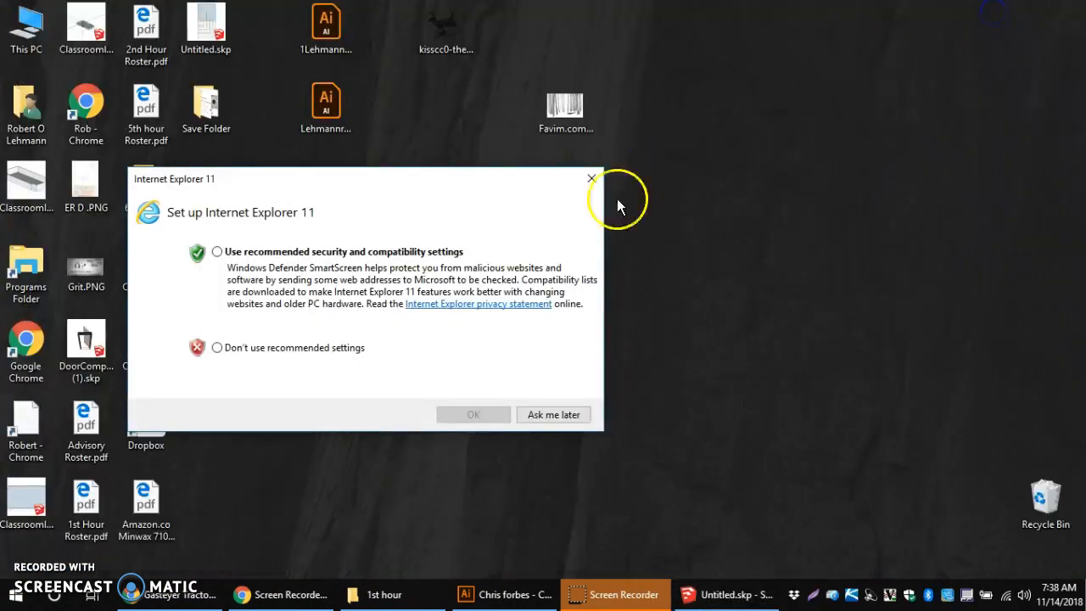